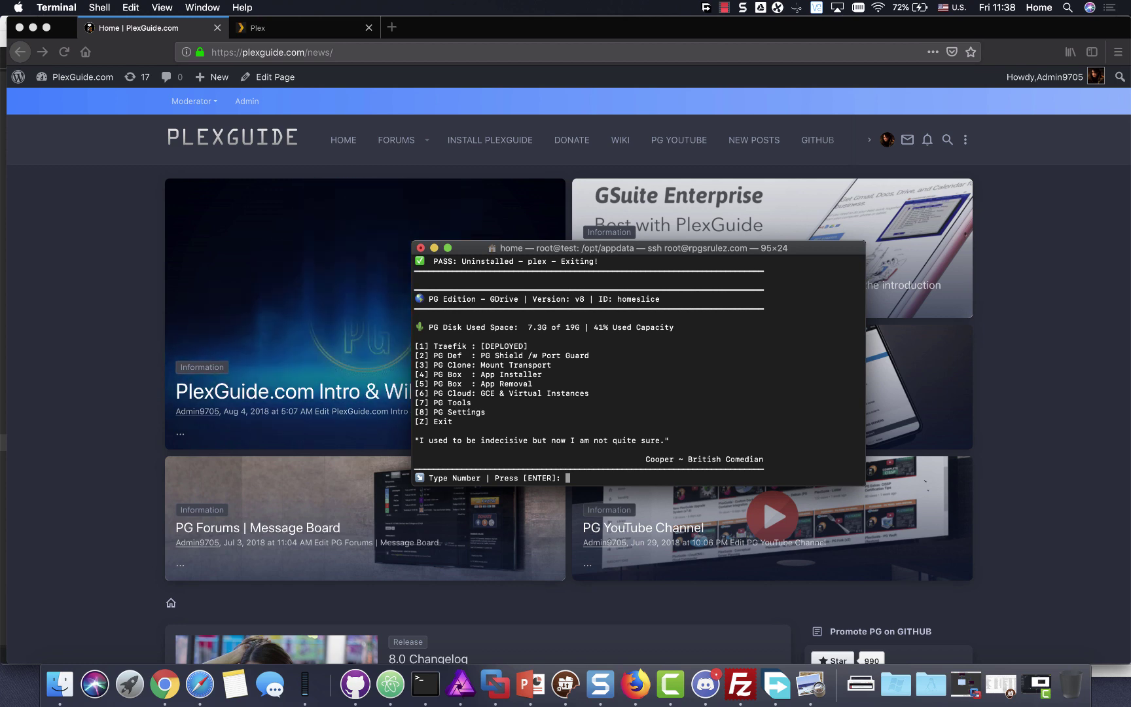
Open the PGBox multi-app installer, queue plex, and deploy it.
type("4")
key("Return")
type("plex")
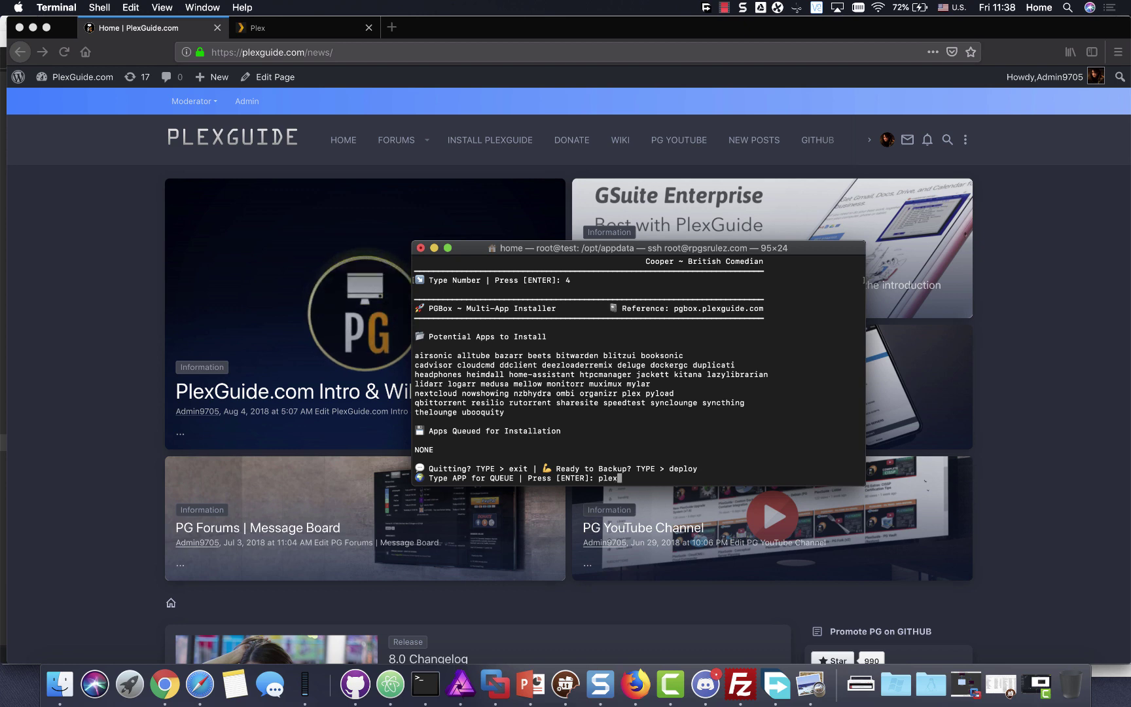
key("Return")
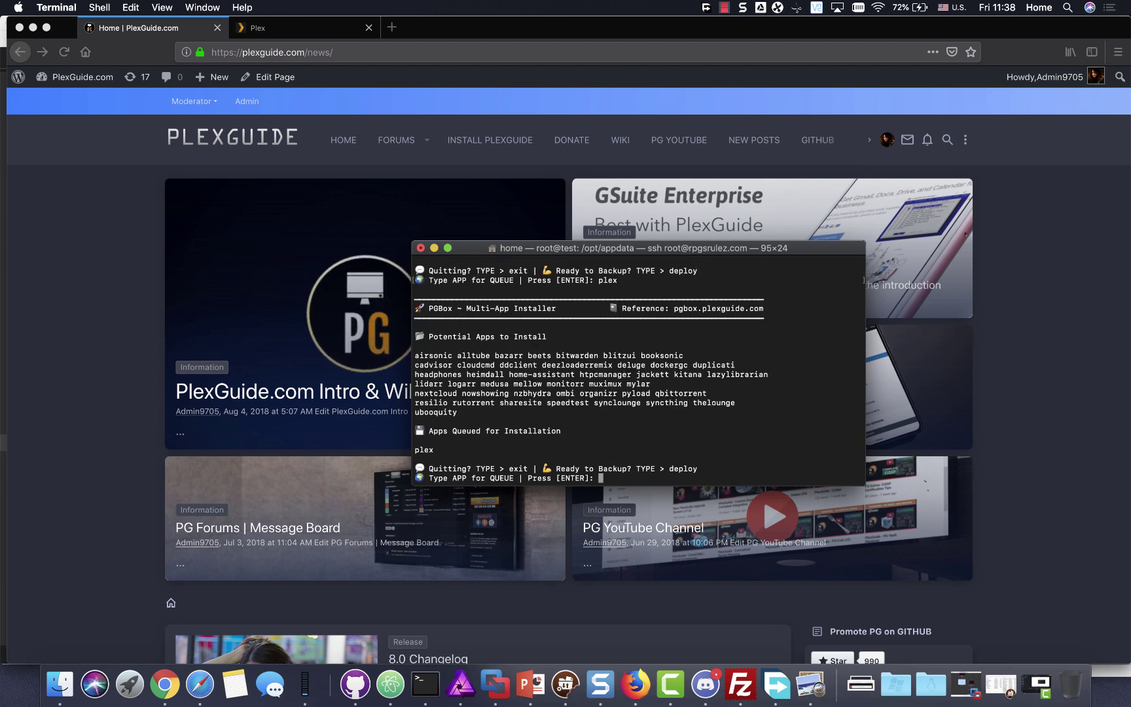
type("deploy")
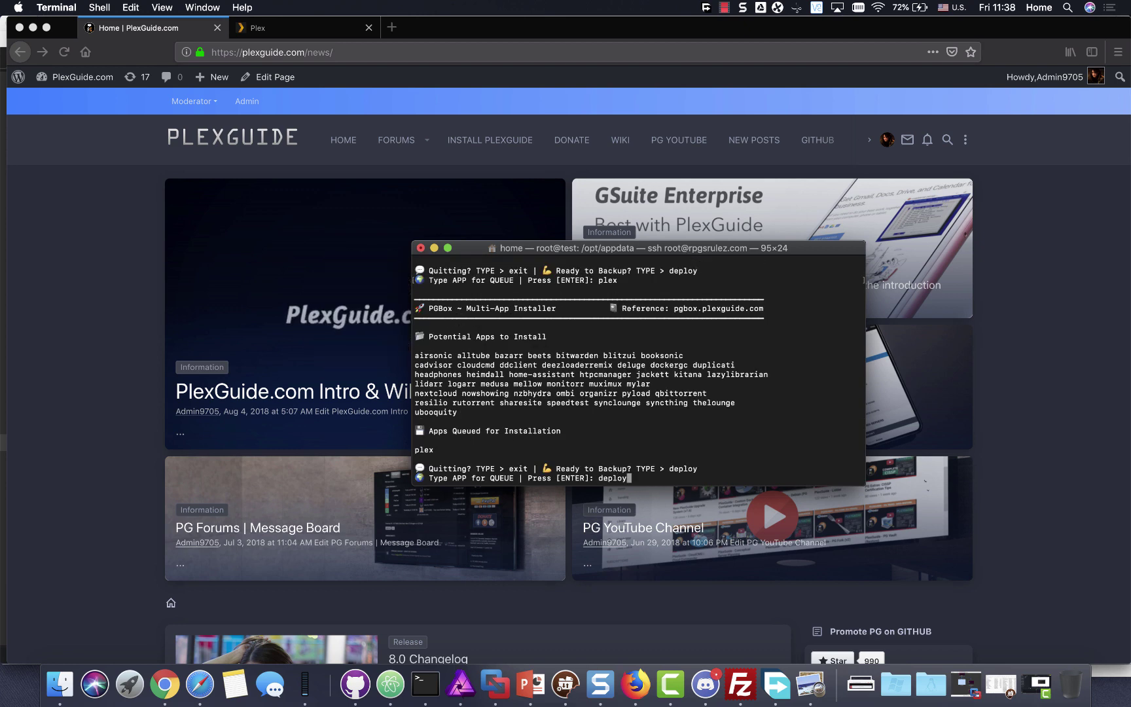
key("Return")
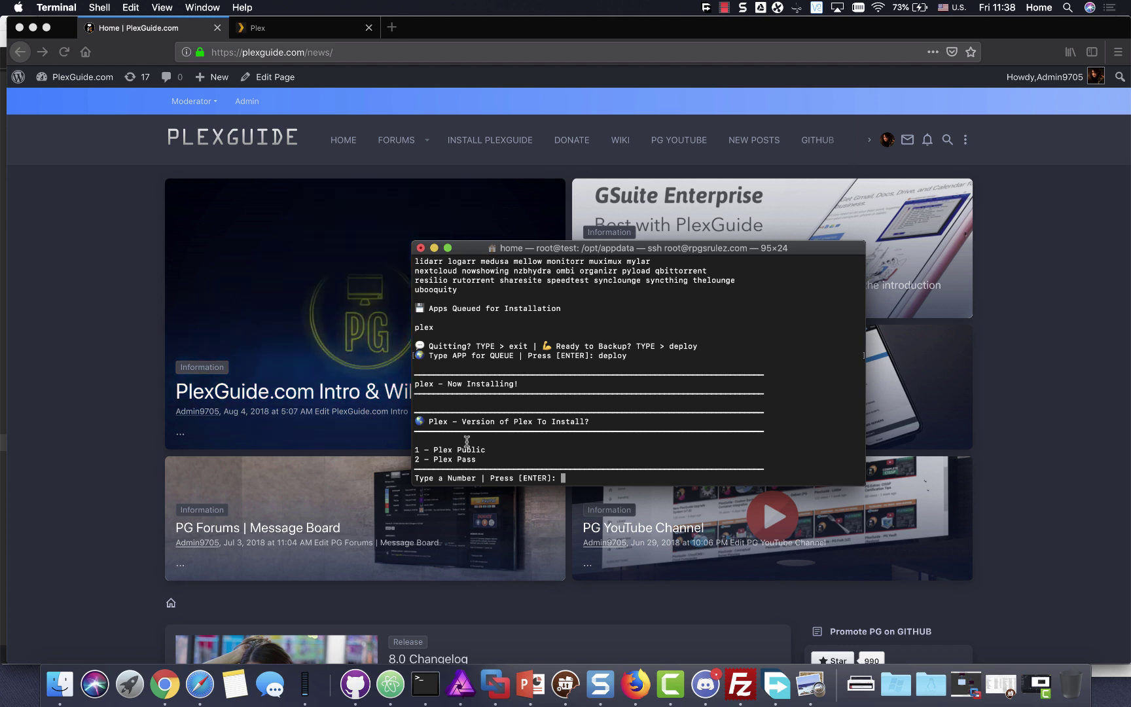
Choose the Plex Pass version and the remote server setup.
type("2")
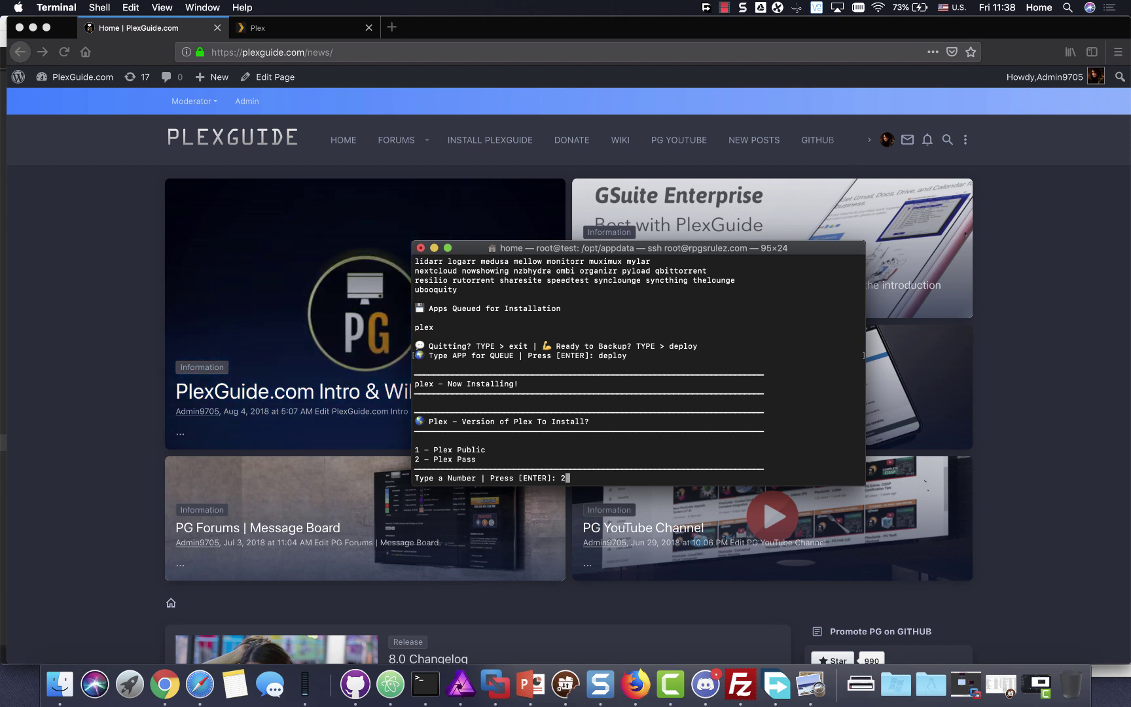
key("Return")
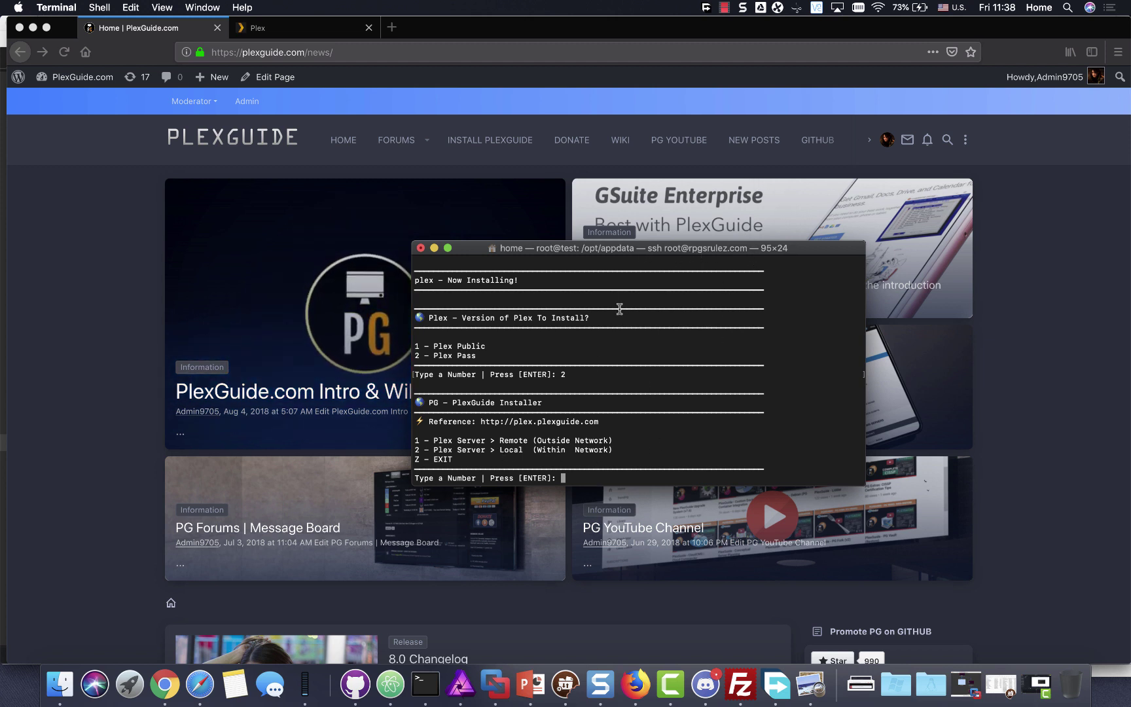
type("1")
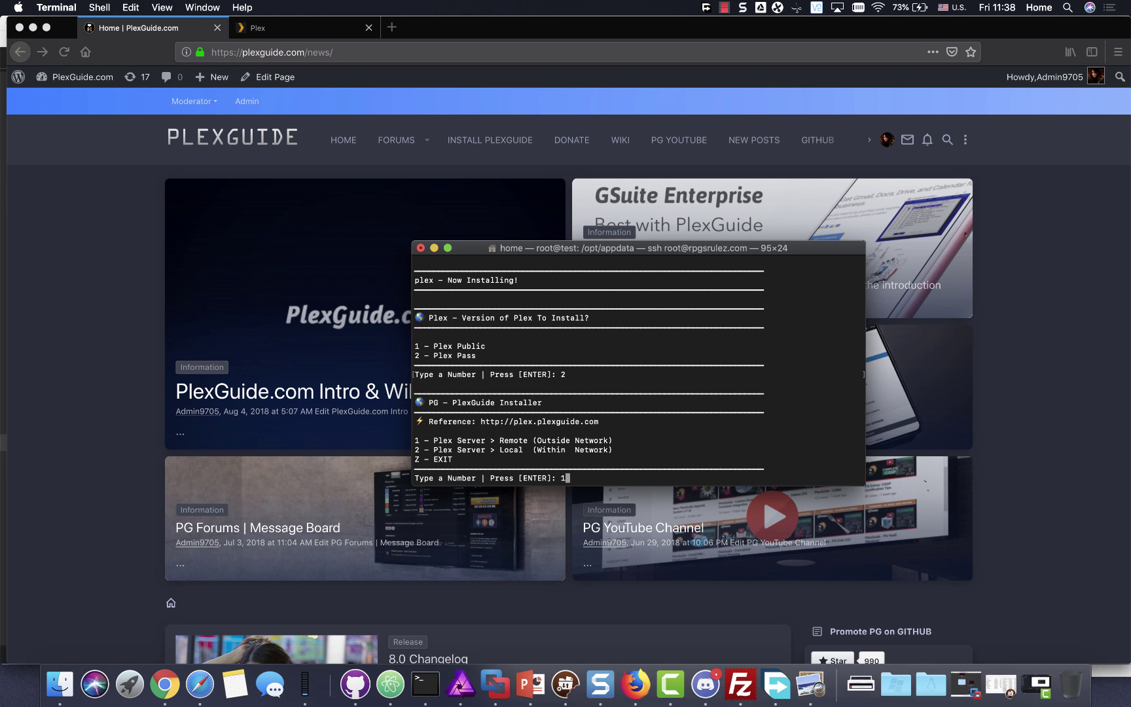
key("Return")
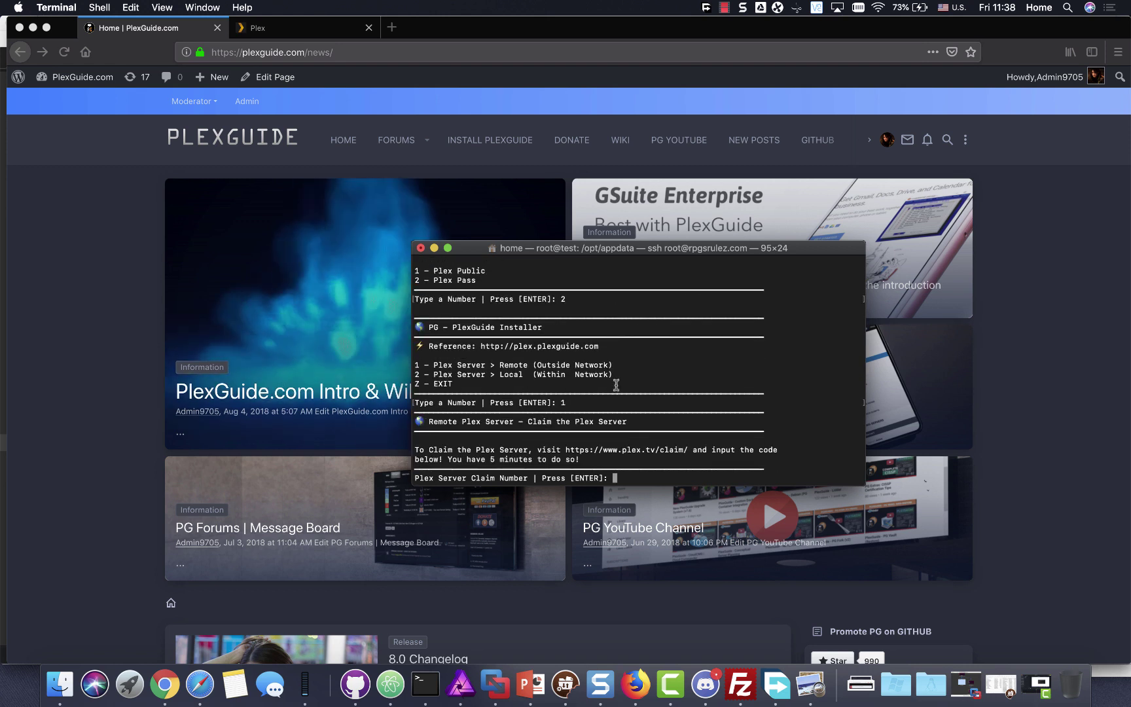
left_click_drag(688, 450, 566, 451)
right_click(586, 450)
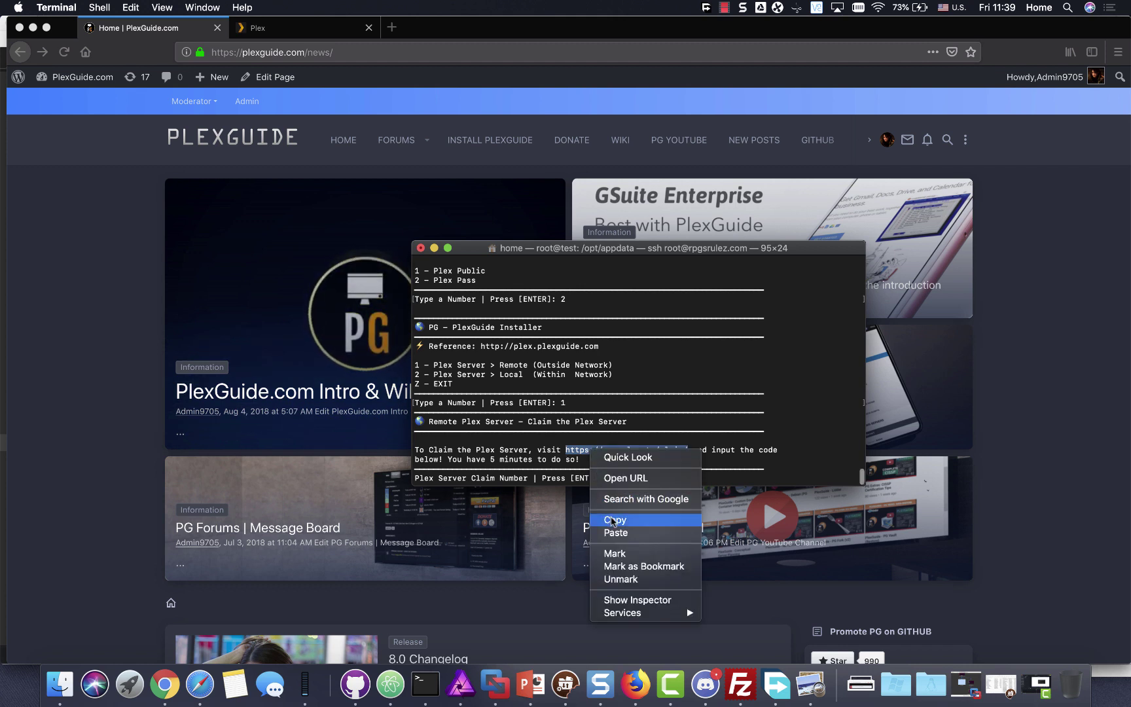
left_click(611, 518)
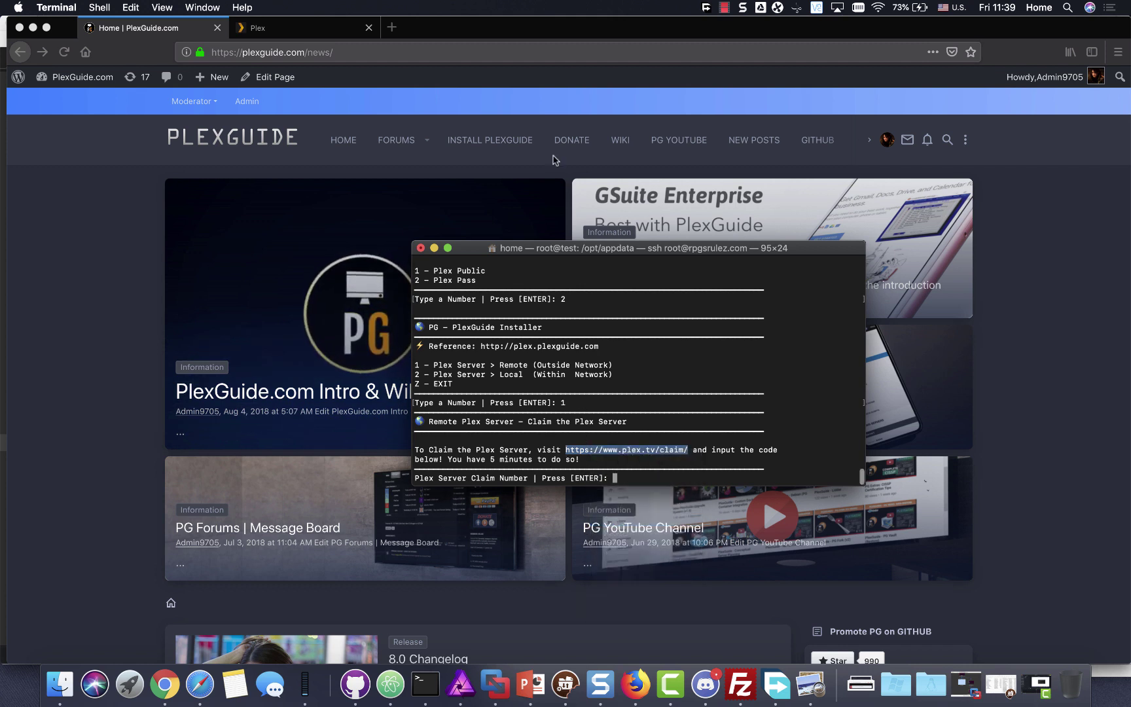
Load plex.tv/claim in Firefox and copy the generated claim code.
left_click(419, 34)
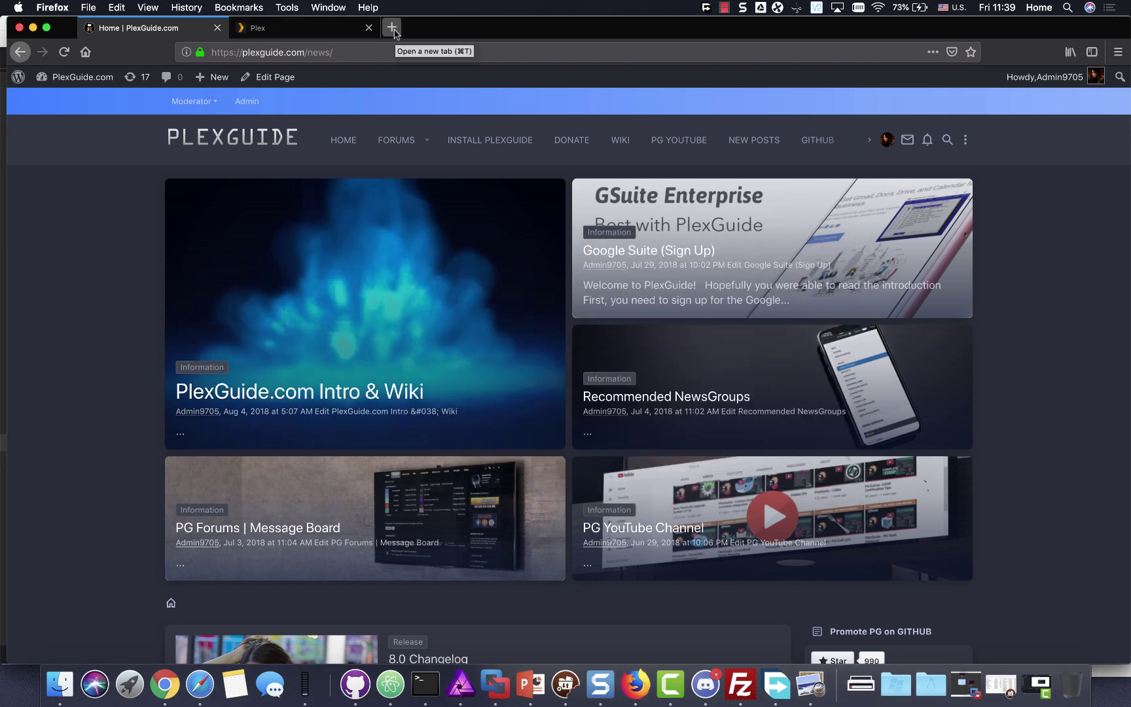
left_click(273, 52)
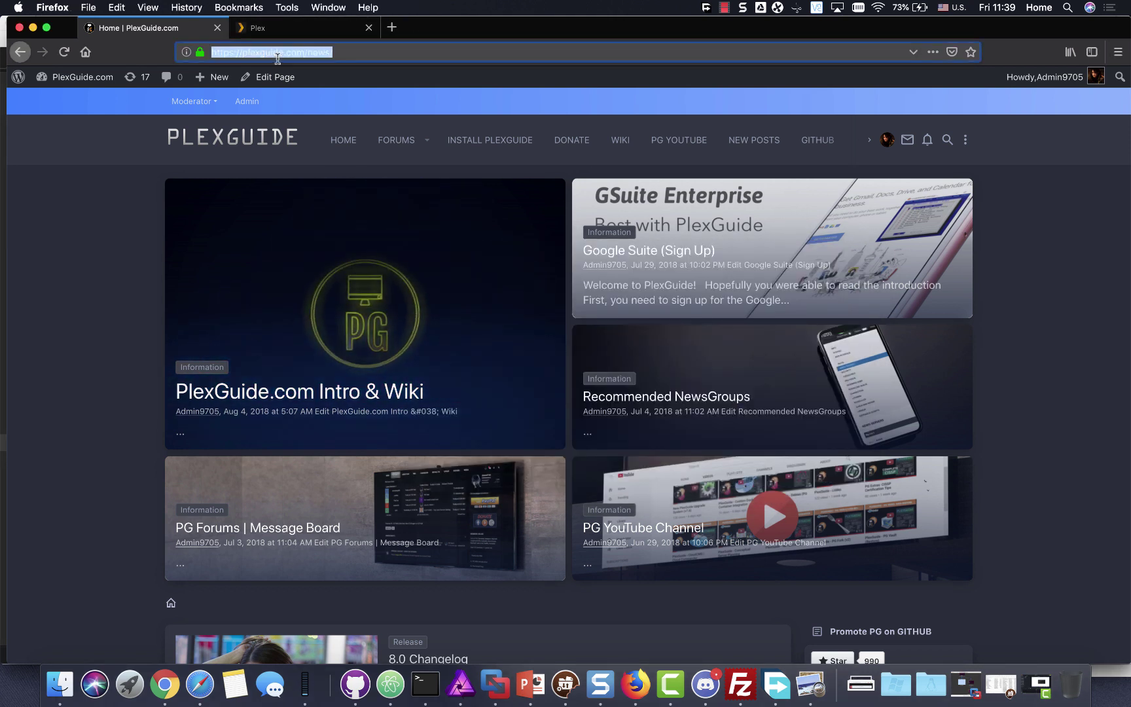
key("super+v")
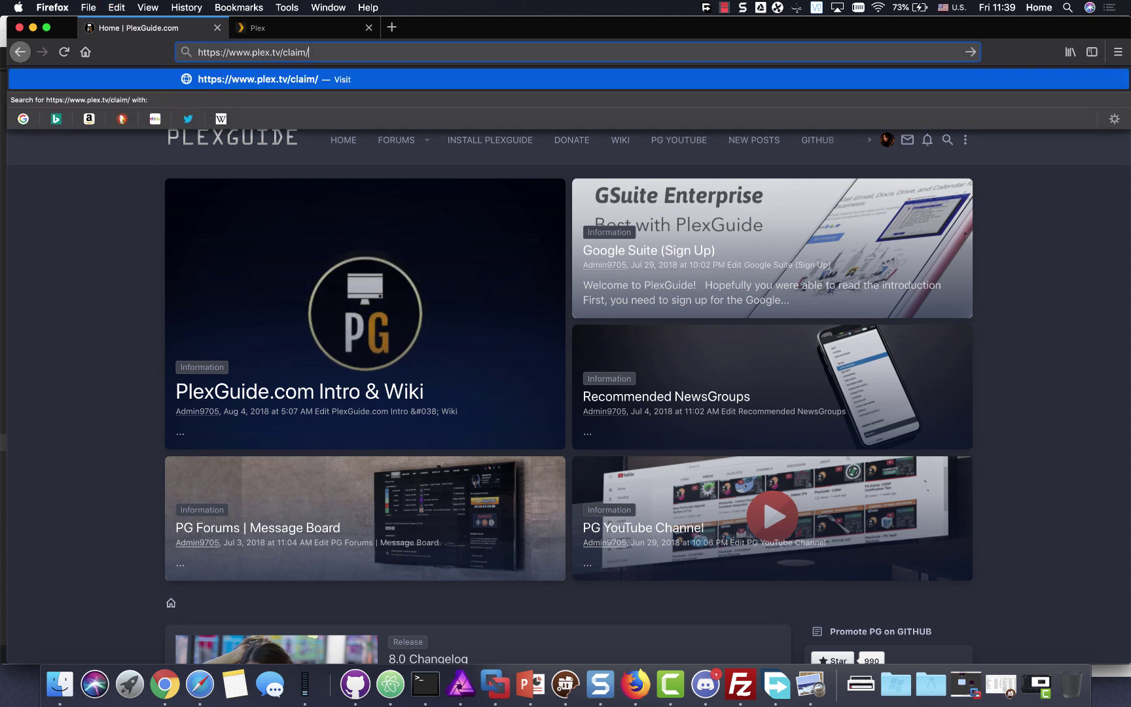
key("Return")
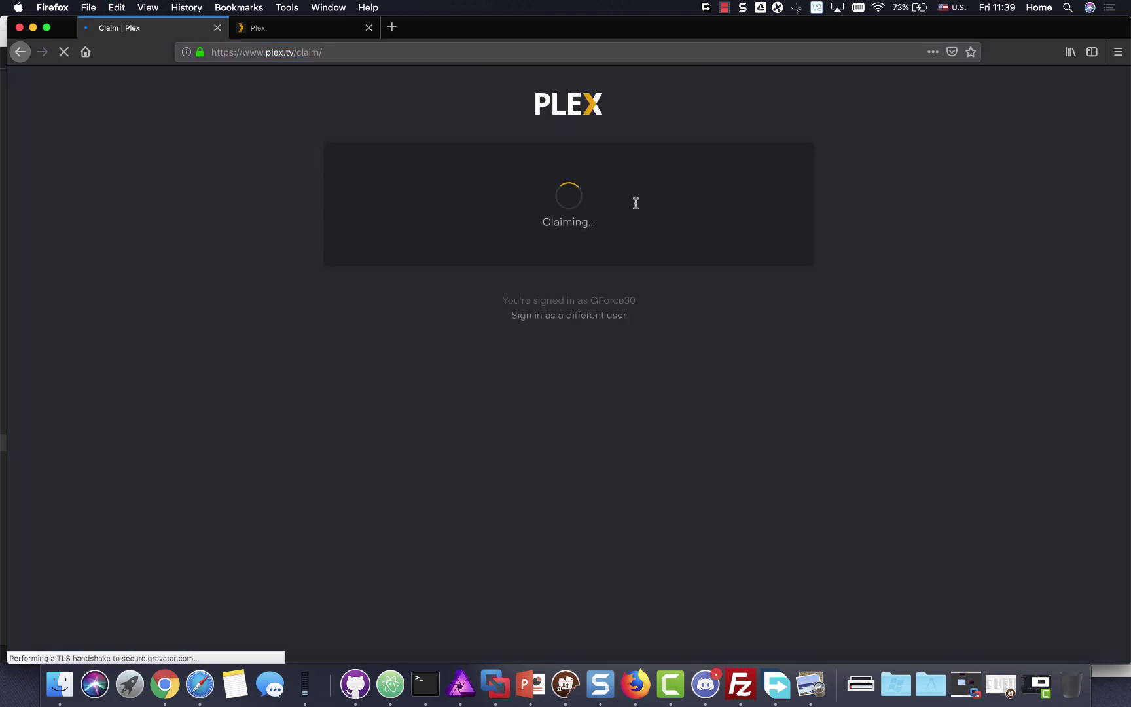
left_click(584, 385)
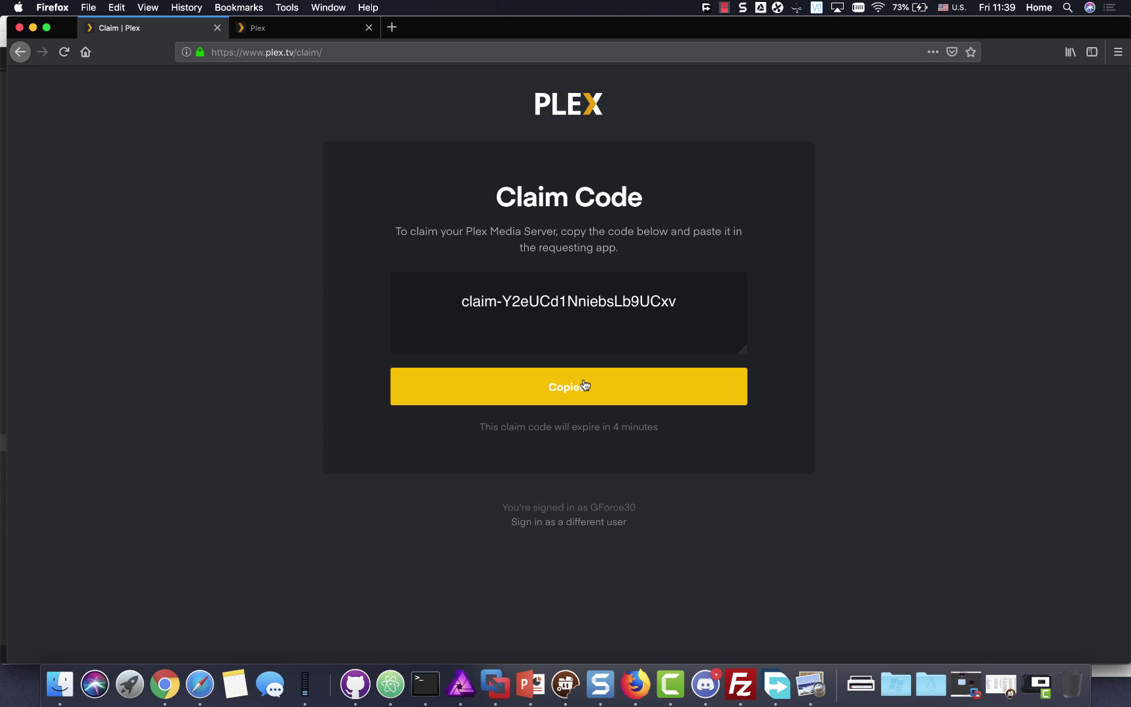
left_click(425, 684)
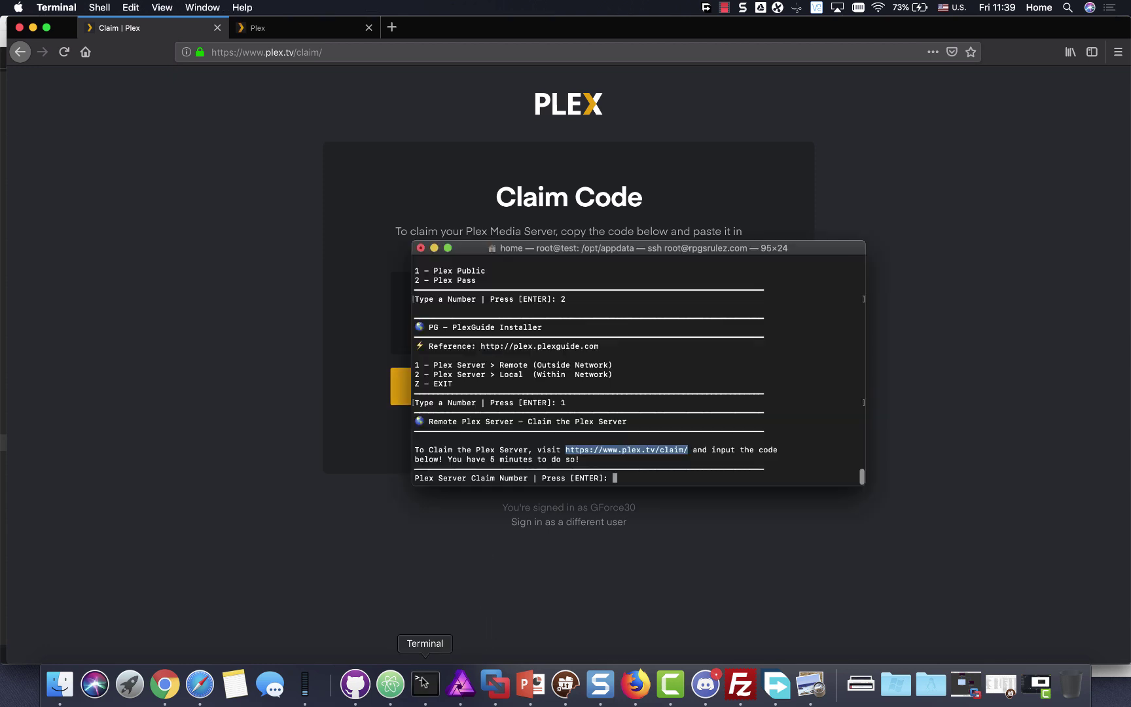
Paste the Plex claim code at the installer prompt and submit it.
left_click(634, 477)
right_click(634, 475)
left_click(650, 494)
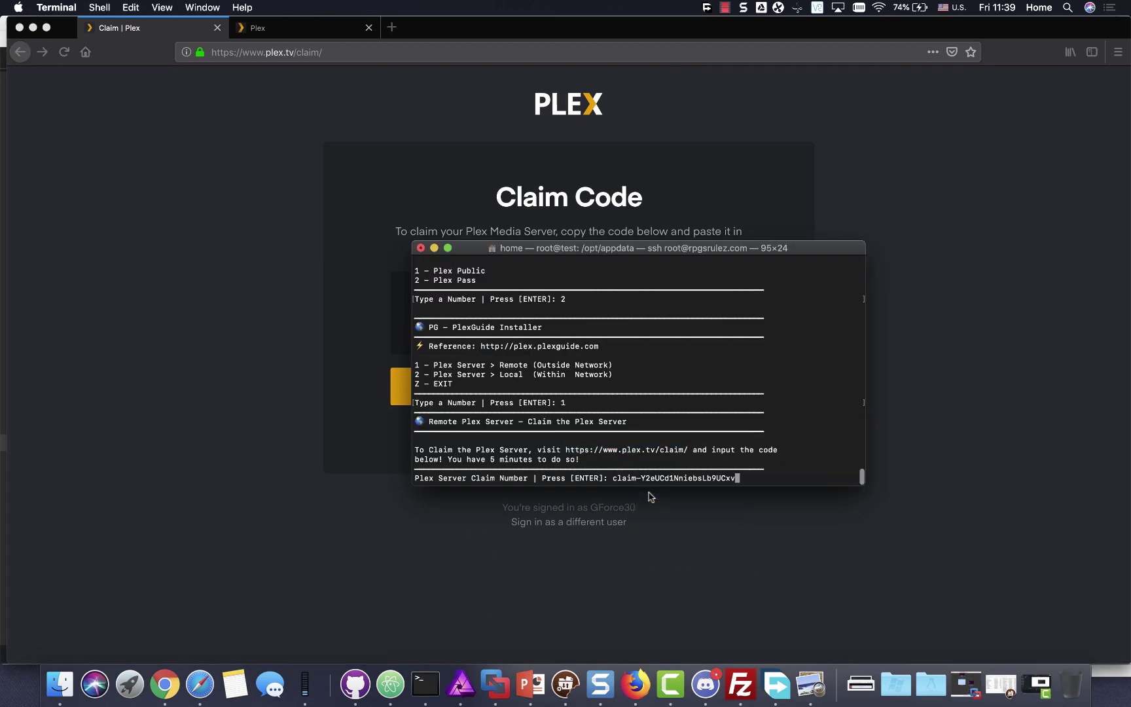
key("Return")
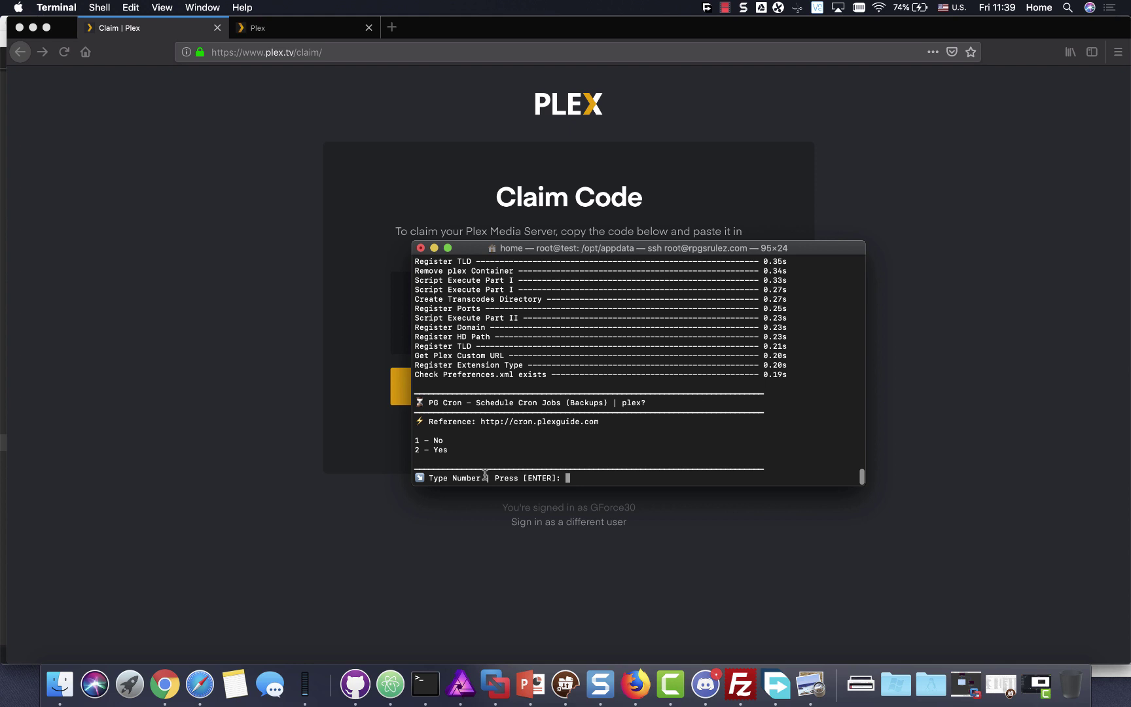
Decline PG Cron backups for plex, then return to the PG Edition main menu.
type("1")
key("Return")
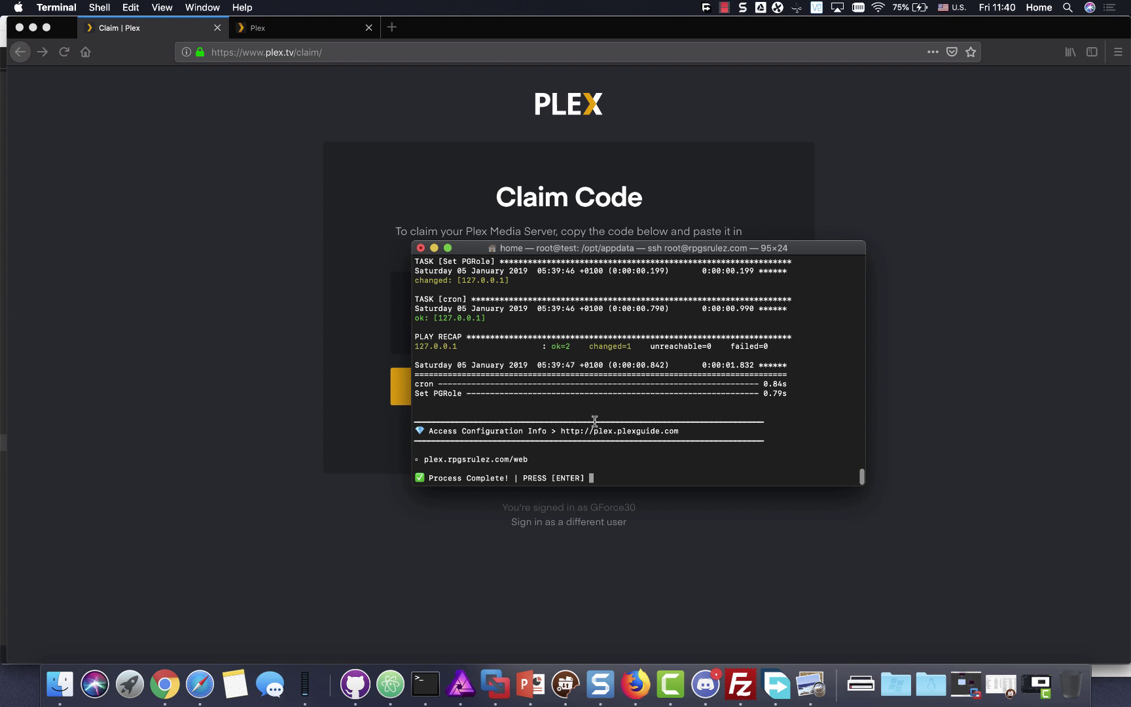
key("Return")
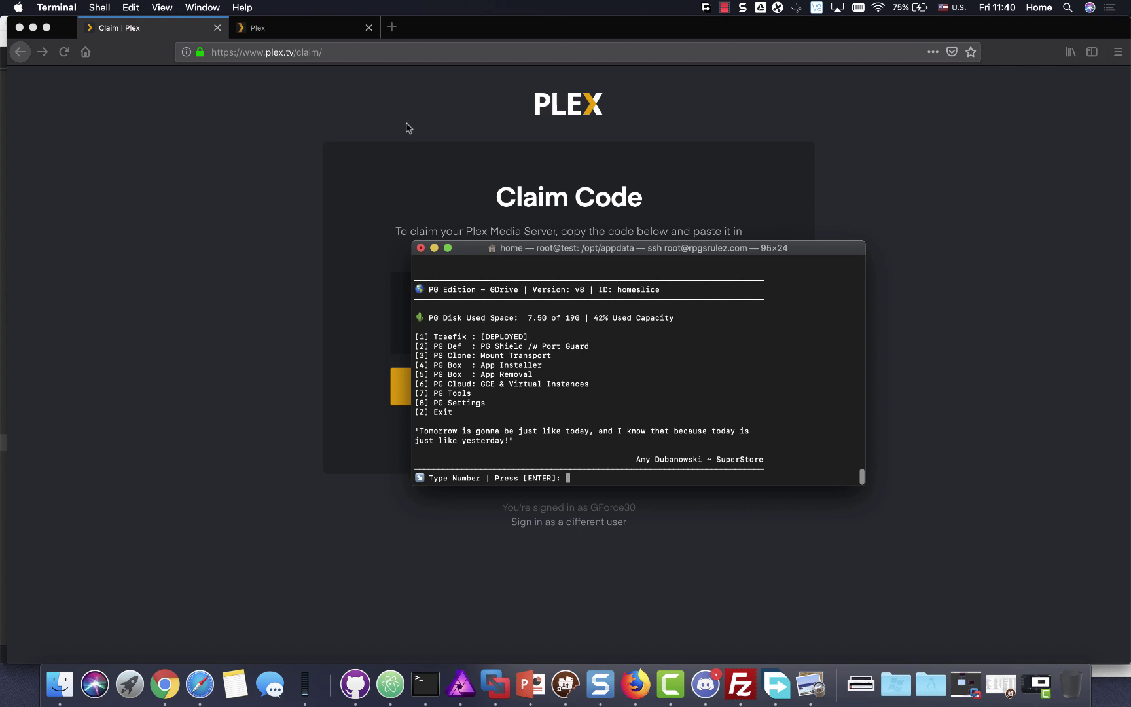
Copy the plex.rpgsrulez.com/web access address from the Terminal output.
left_click(359, 182)
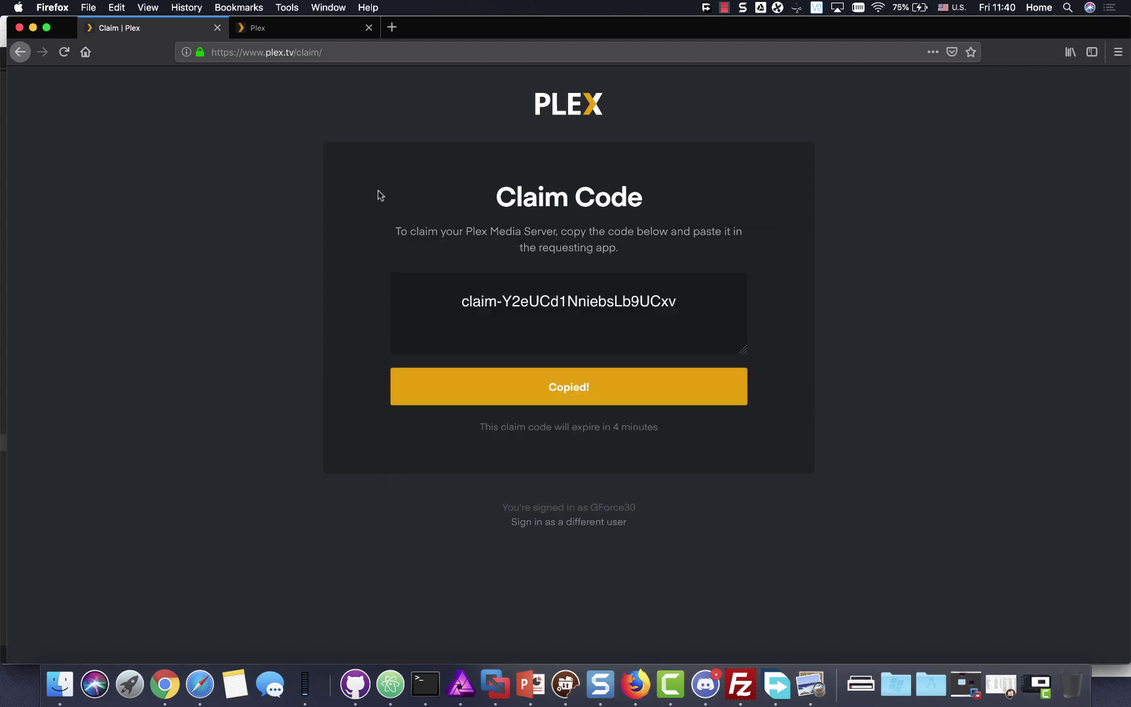
left_click(331, 51)
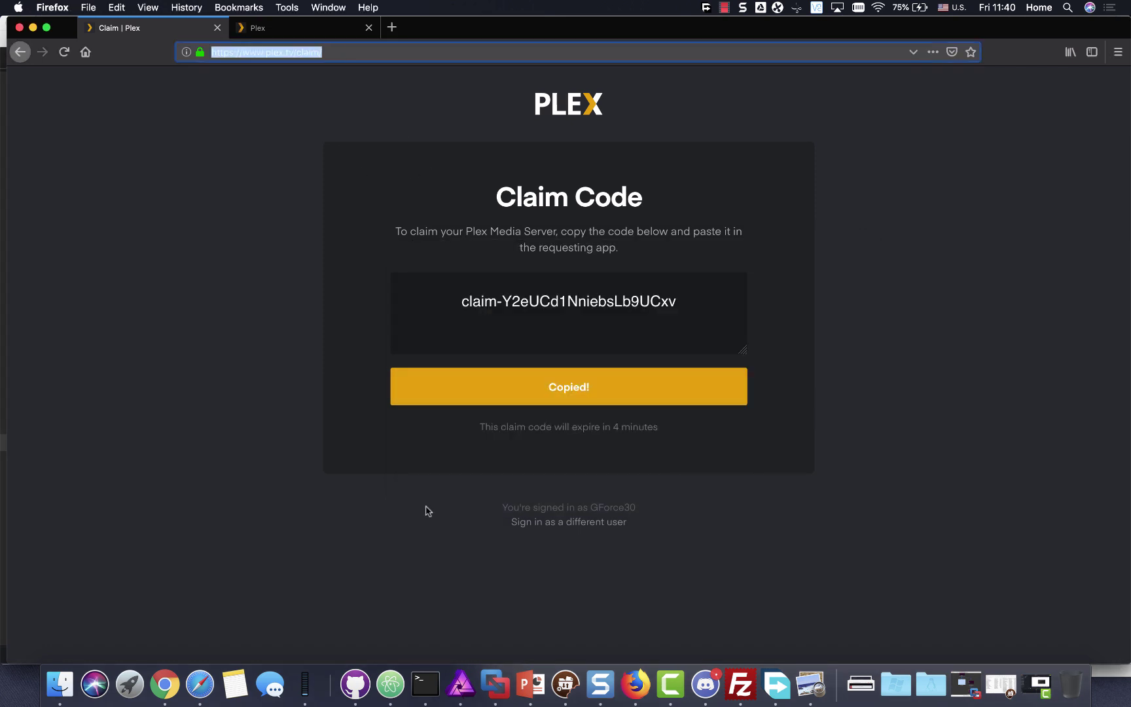
left_click(424, 684)
scroll(547, 401, "up", 2)
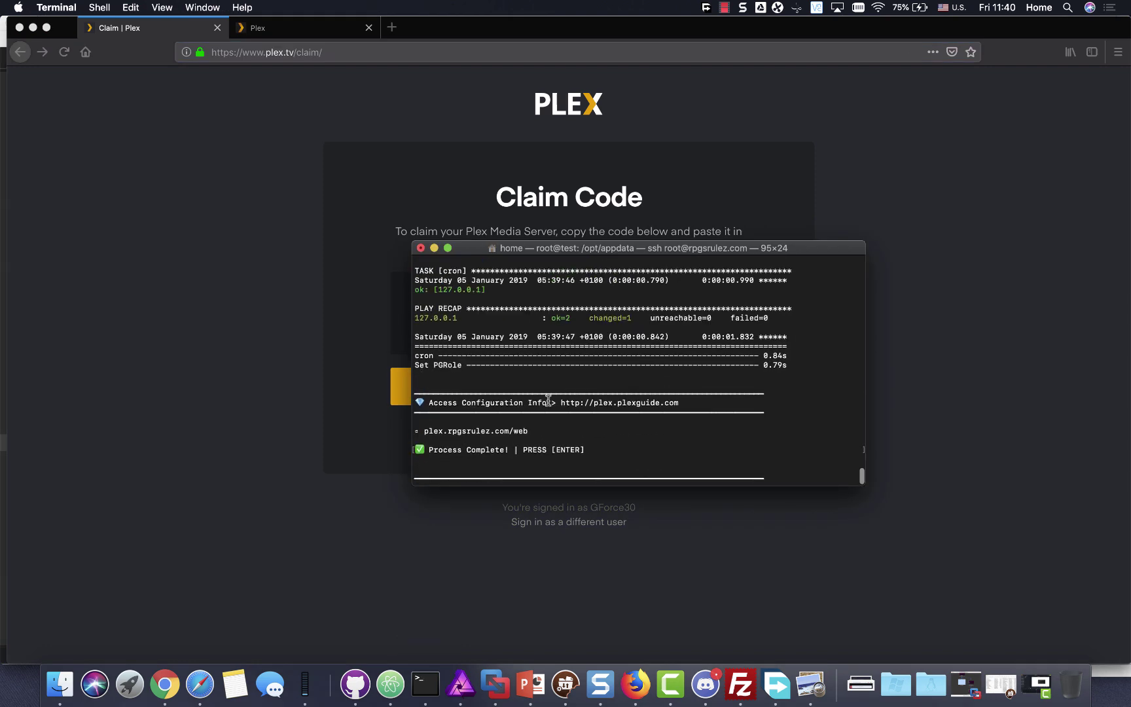
scroll(548, 400, "down", 1)
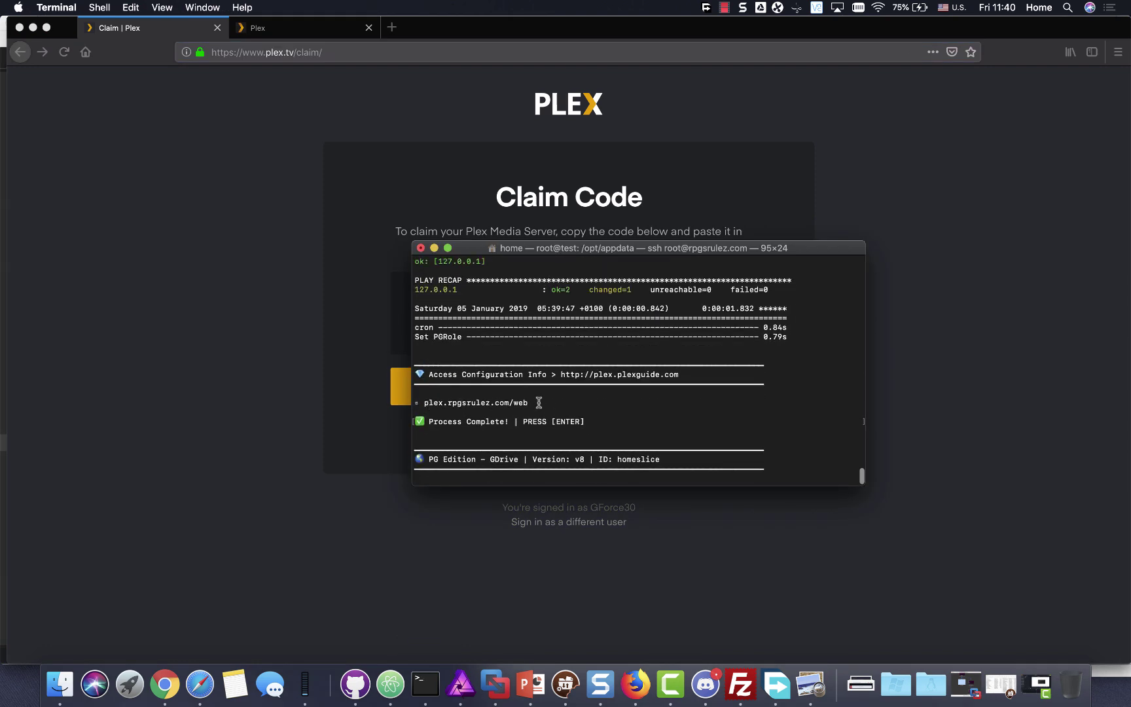
left_click_drag(532, 402, 423, 402)
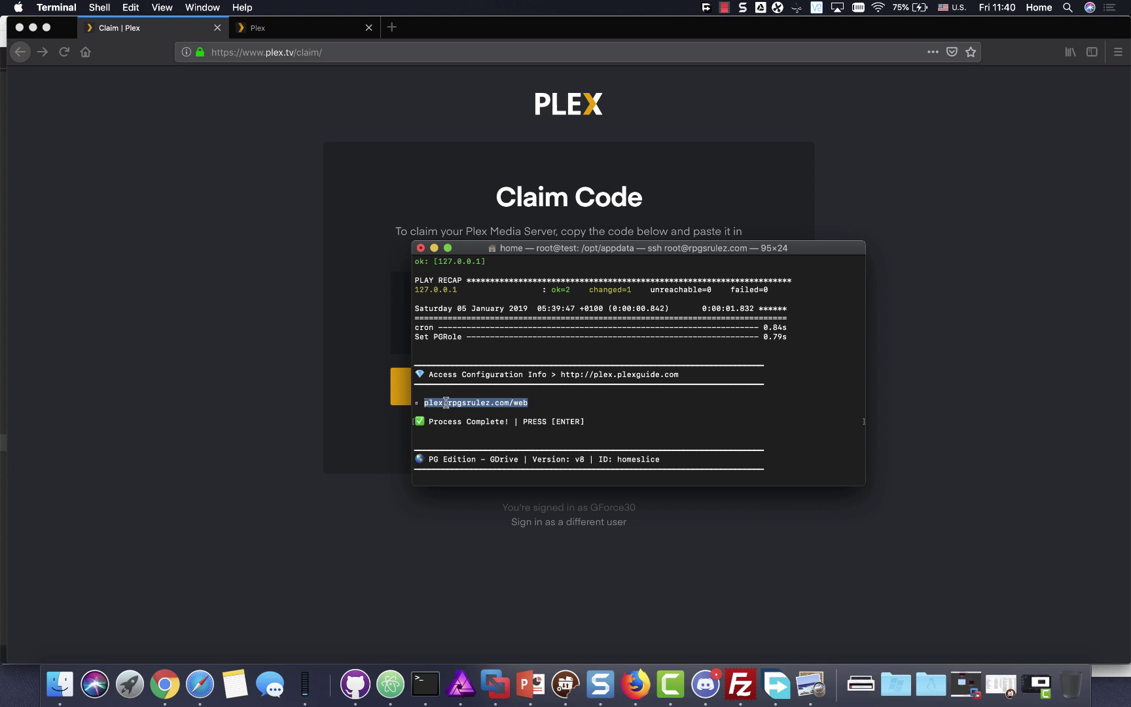
right_click(446, 404)
left_click(470, 471)
Paste the address into Firefox and change it to rpgsrulez.com:32400/web.
left_click(196, 351)
left_click(264, 53)
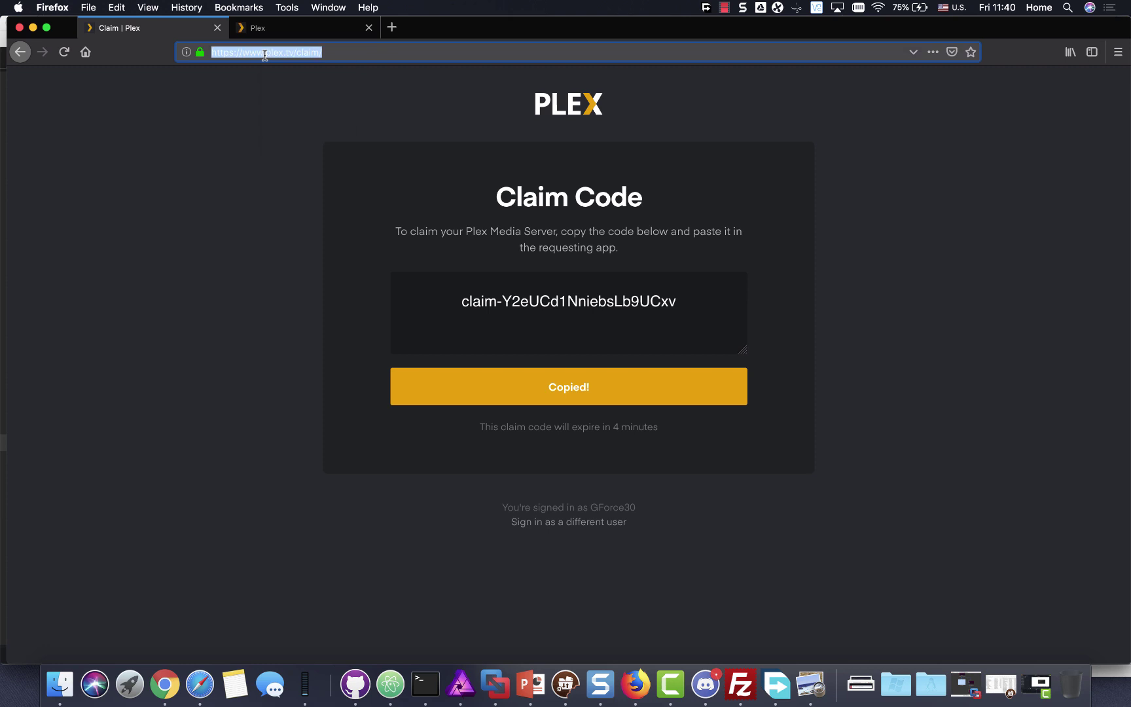
right_click(265, 52)
left_click(289, 108)
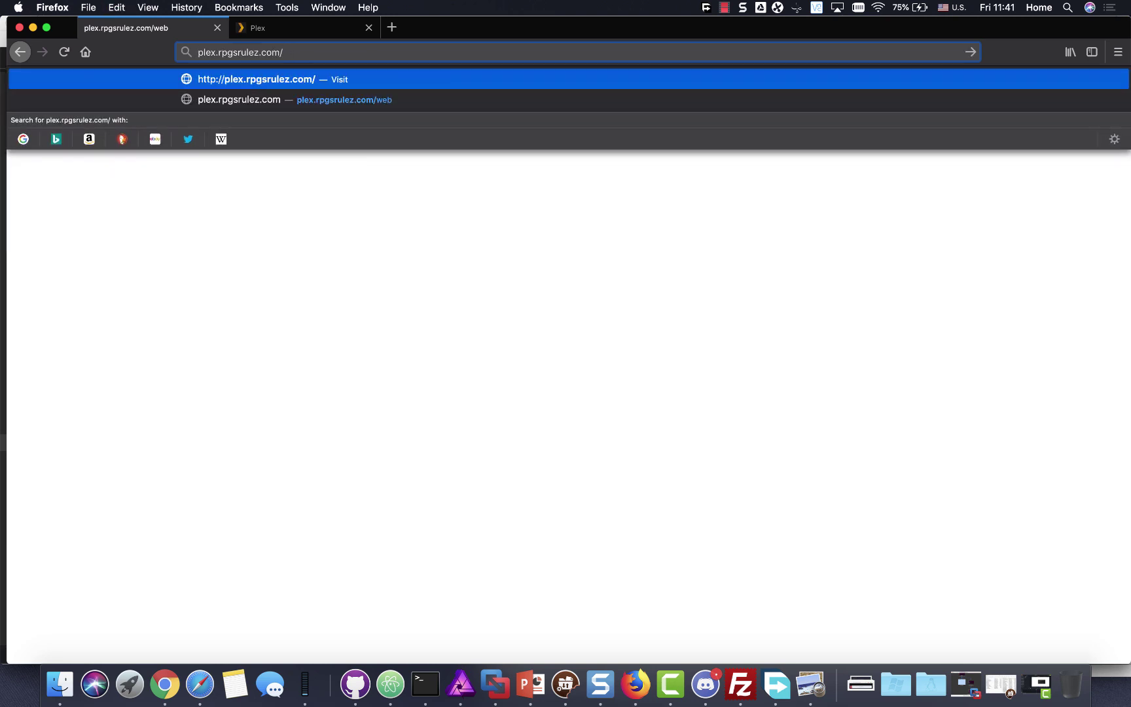
left_click(221, 52)
key("BackSpace")
key("BackSpace")
key("BackSpace")
key("BackSpace")
key("BackSpace")
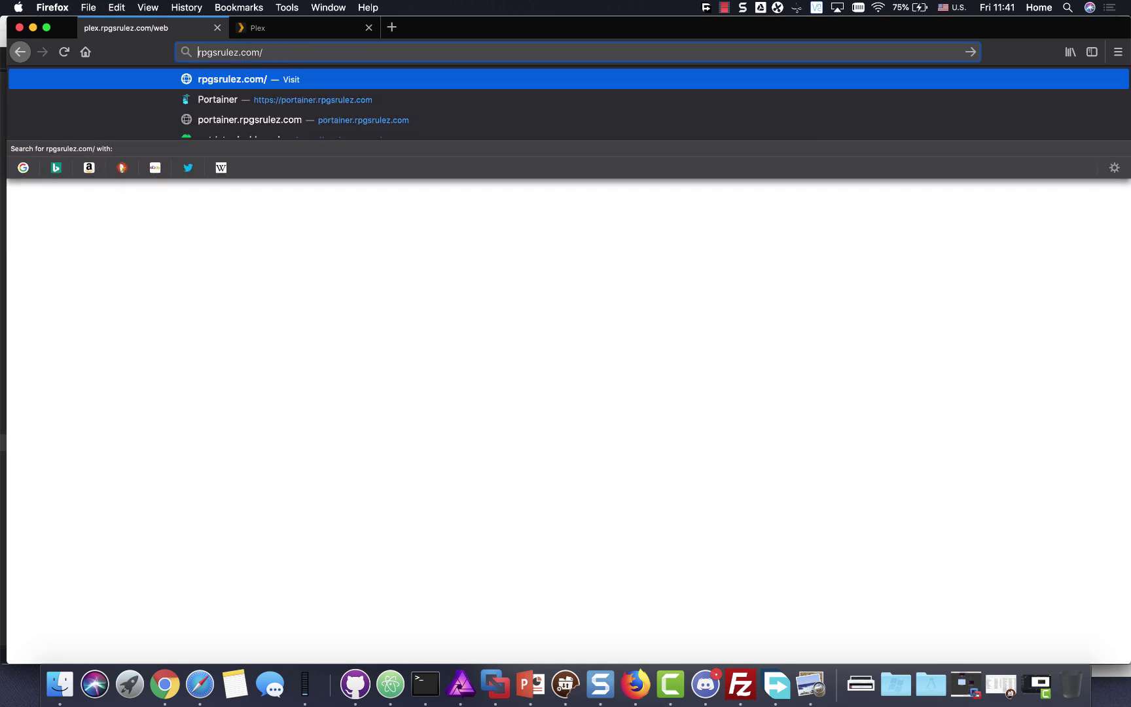
left_click(268, 52)
key("BackSpace")
type(":")
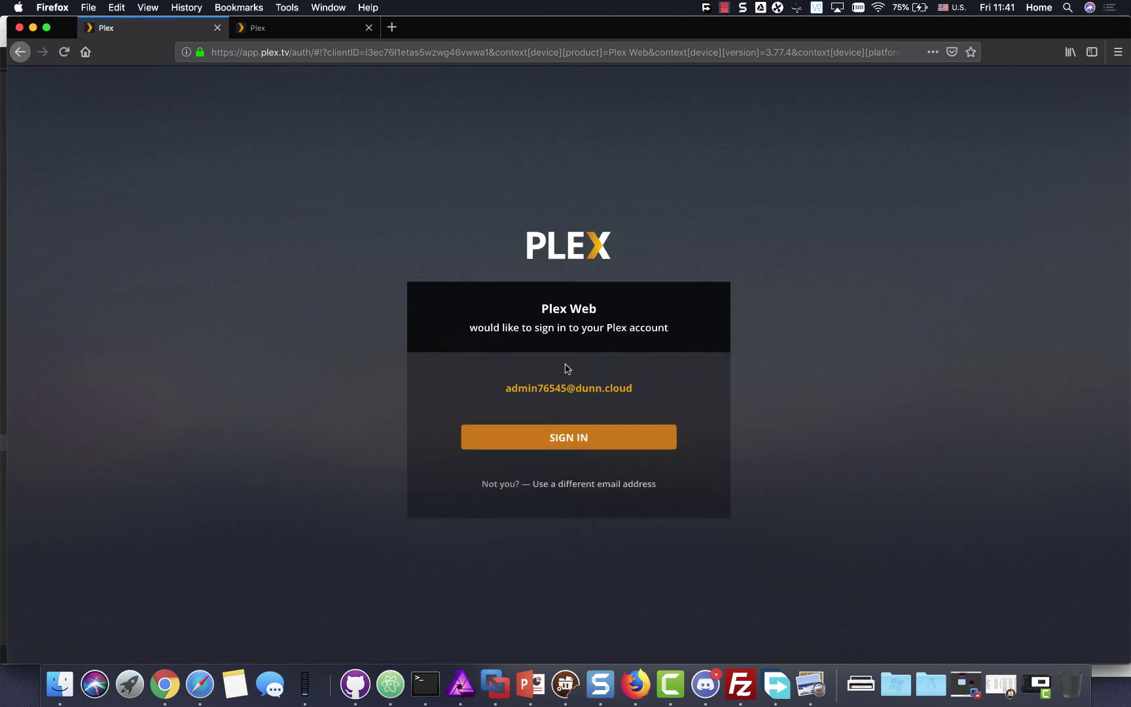
Sign in to the Plex account and wait for the How Plex Works page.
left_click(569, 436)
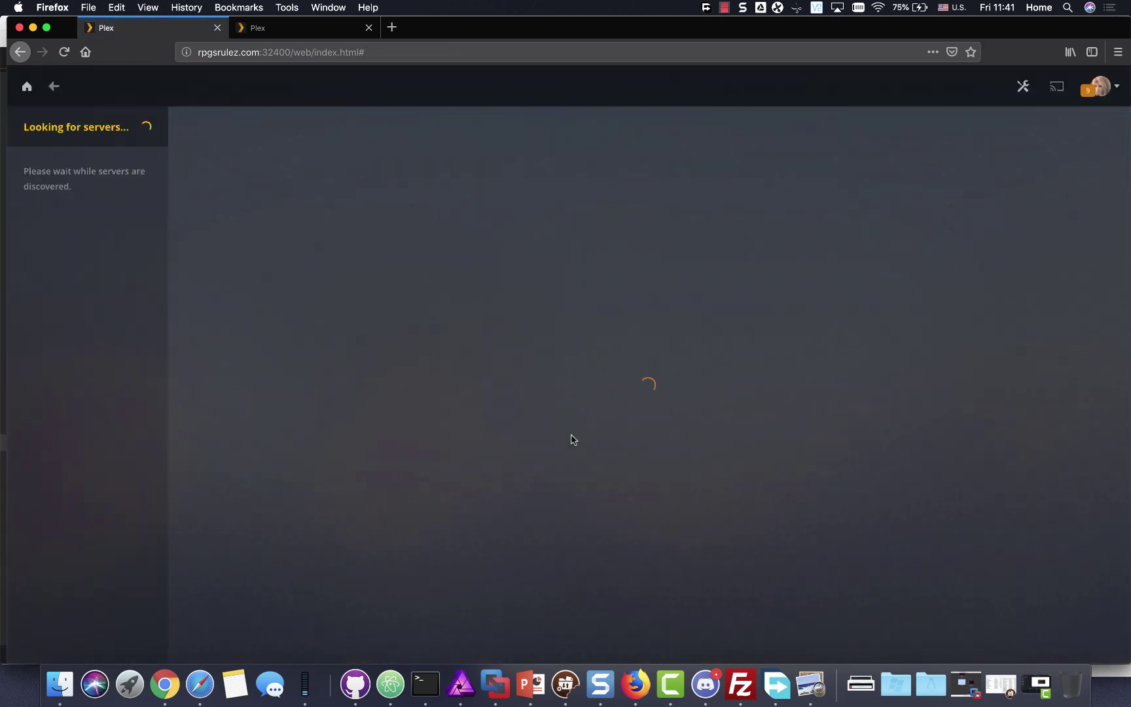
left_click(561, 460)
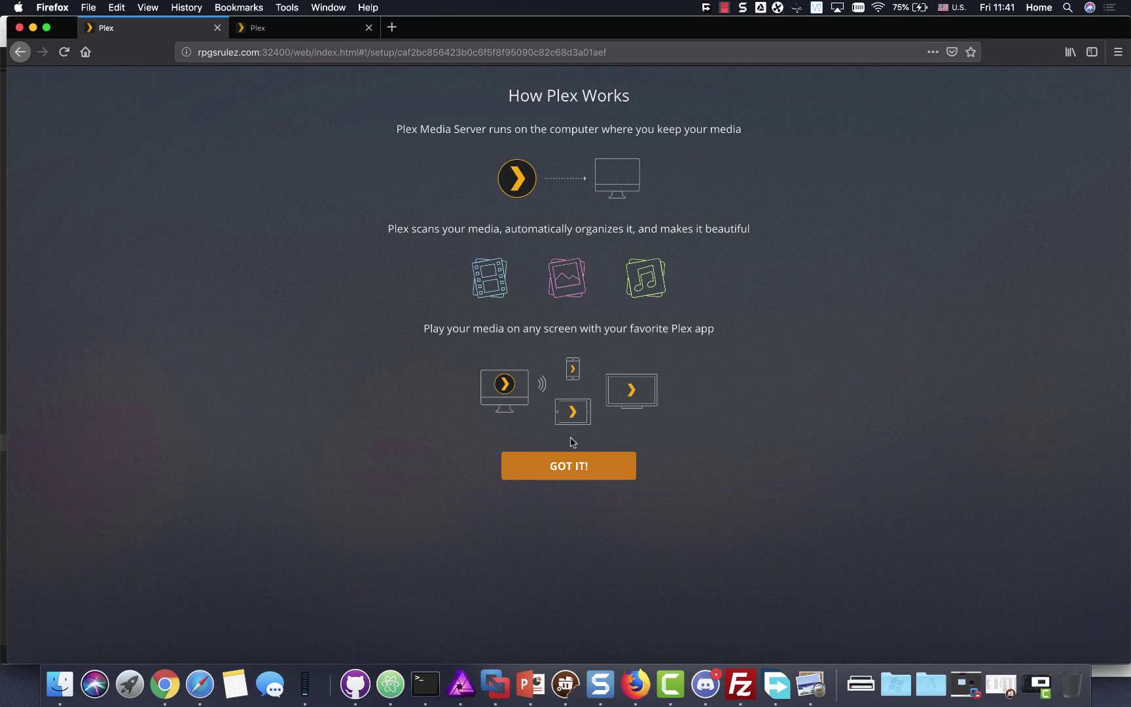
Dismiss the introduction and set the server's friendly name to BETA FISH.
left_click(568, 473)
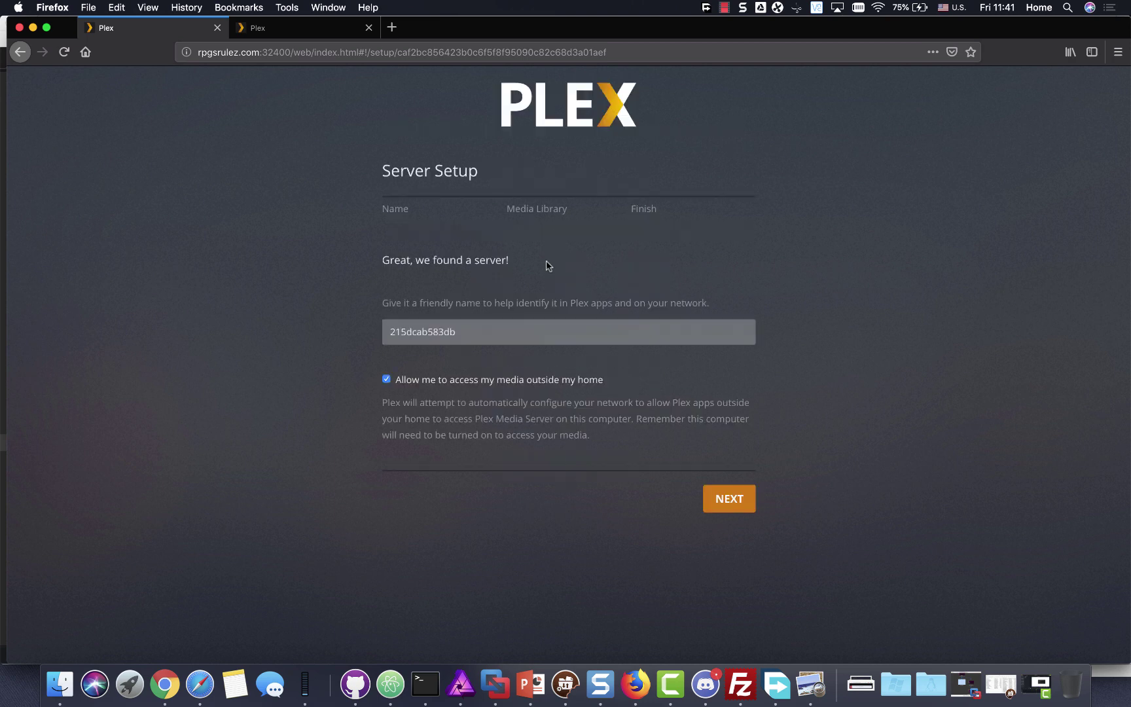
left_click_drag(494, 341, 342, 334)
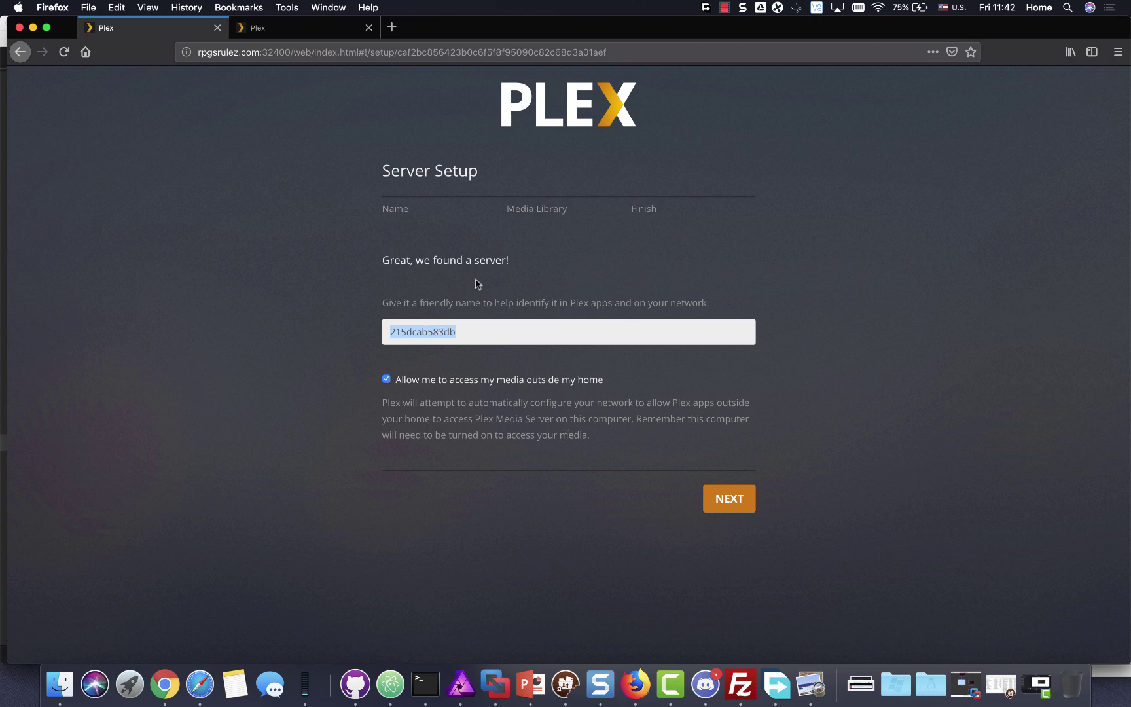
type("BETA FISH")
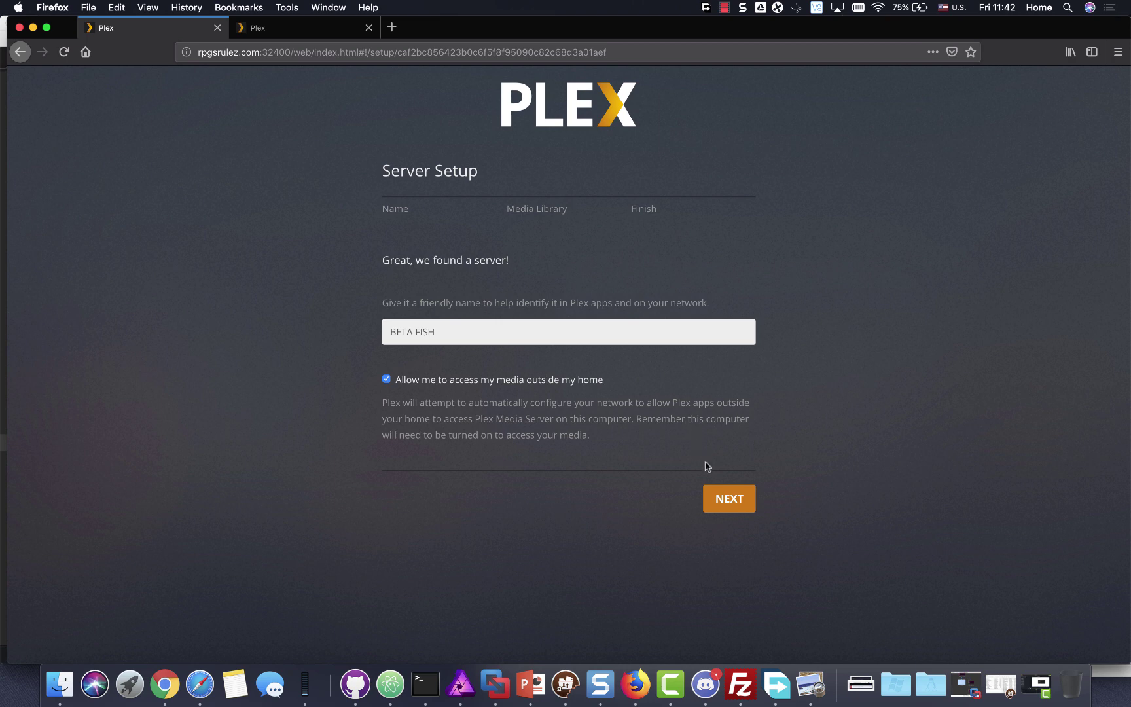
left_click(713, 488)
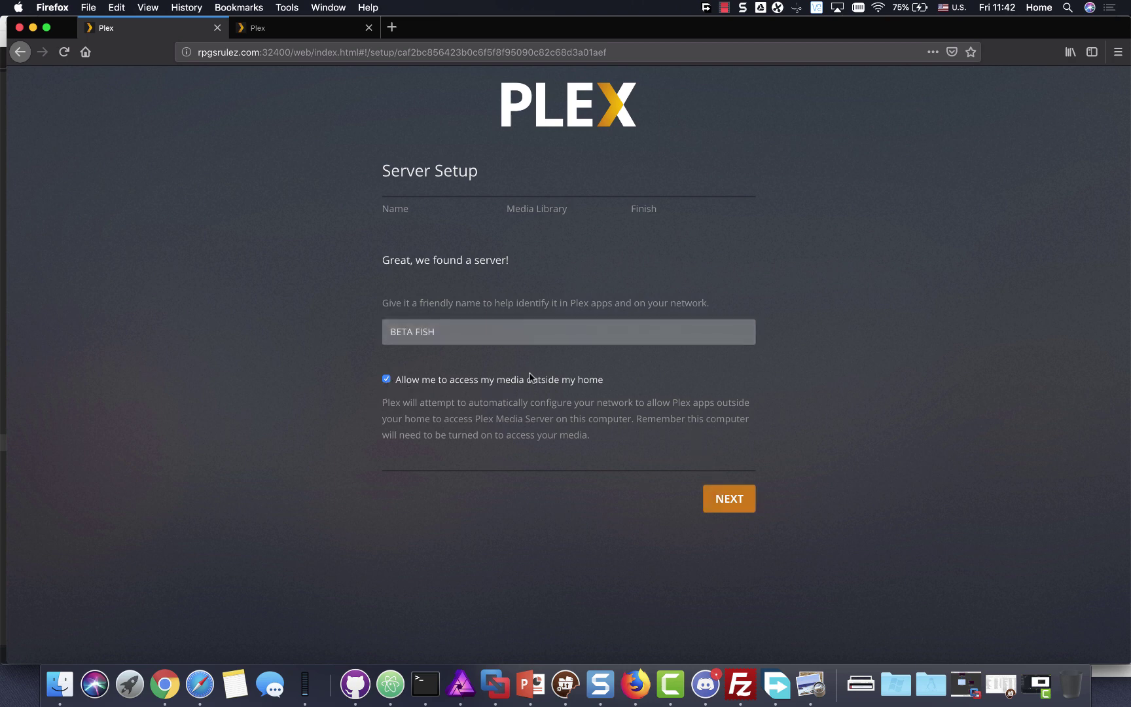
Start a new library of type TV Shows at the media library step.
left_click(717, 492)
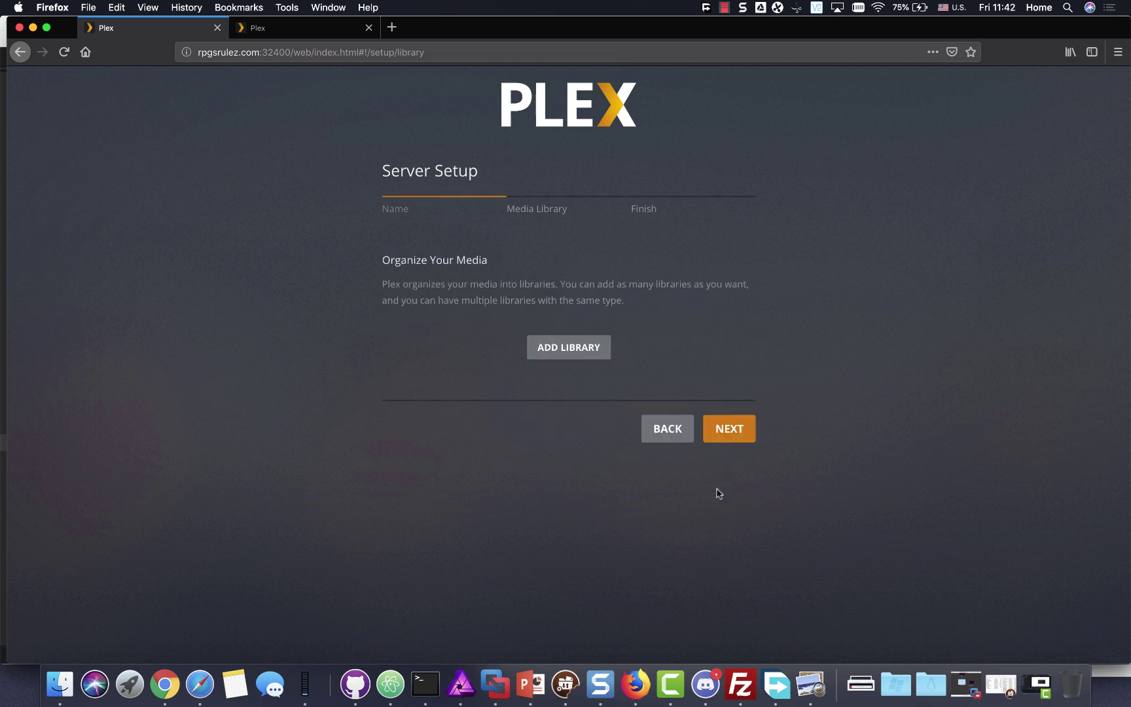
left_click(555, 354)
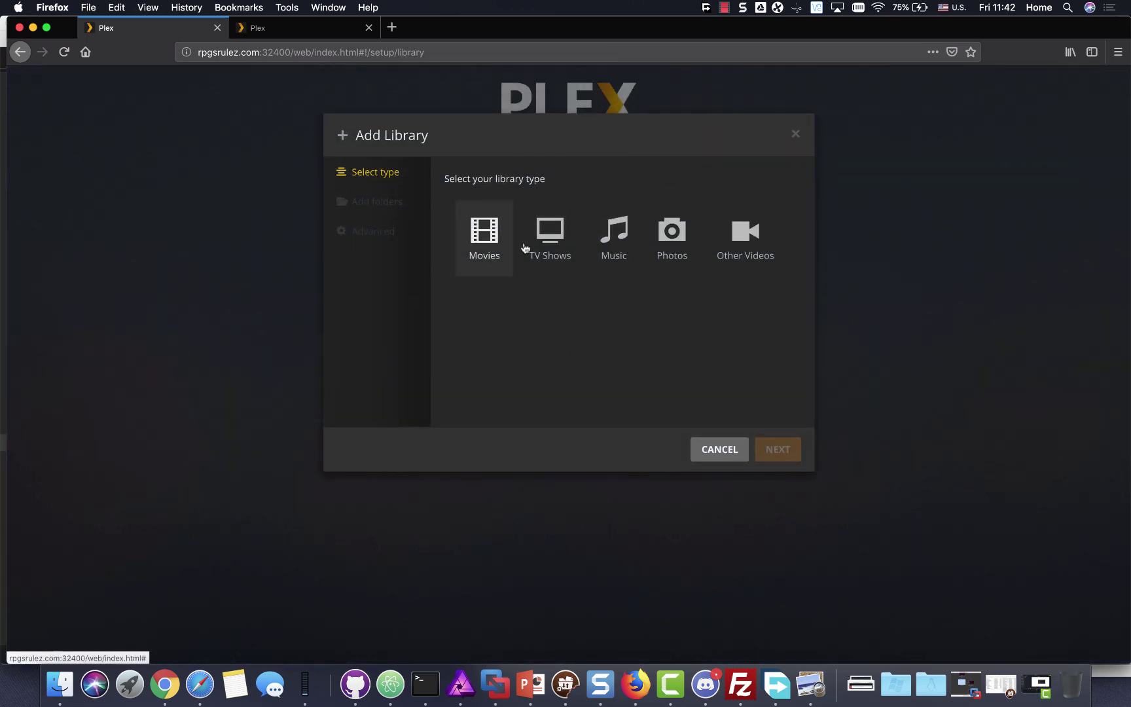
left_click(565, 255)
left_click(374, 211)
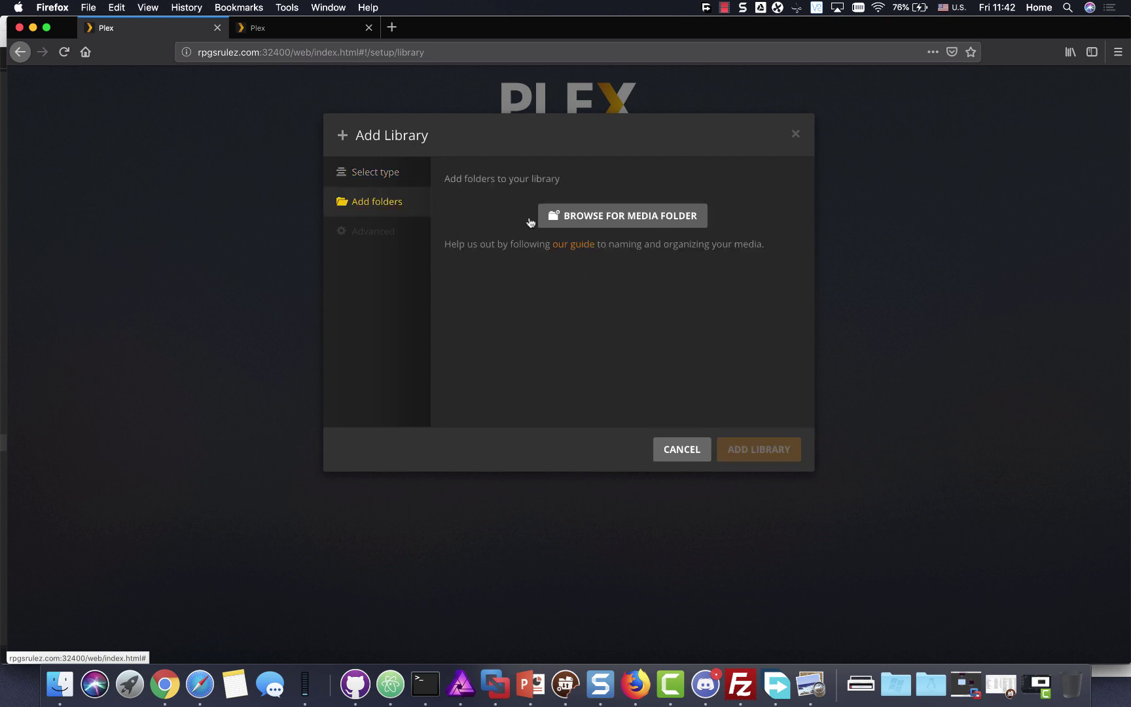
Browse to /mnt/unionfs/tv and add it as the library folder.
left_click(575, 222)
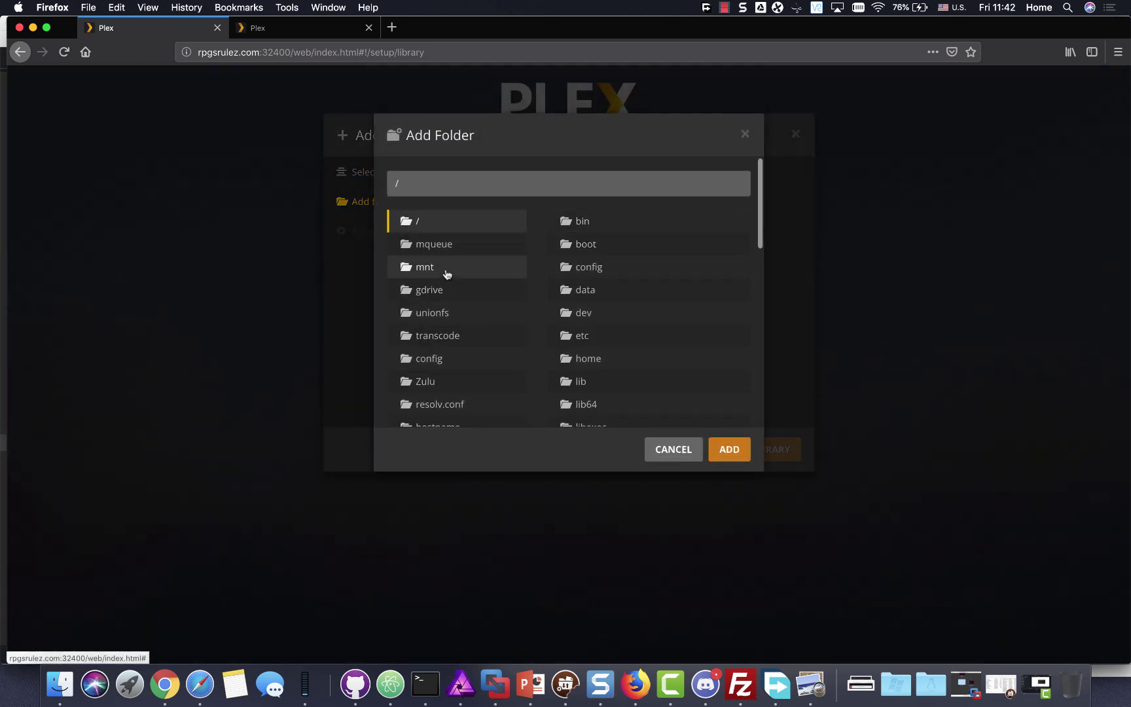
left_click(447, 273)
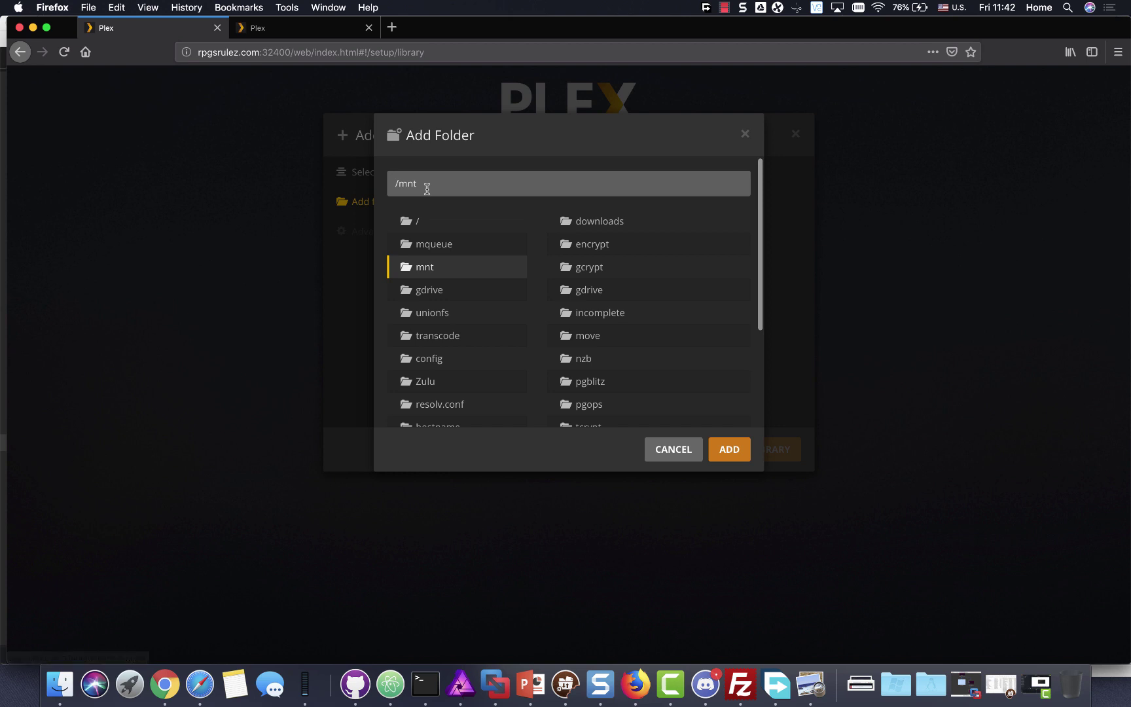
left_click(427, 189)
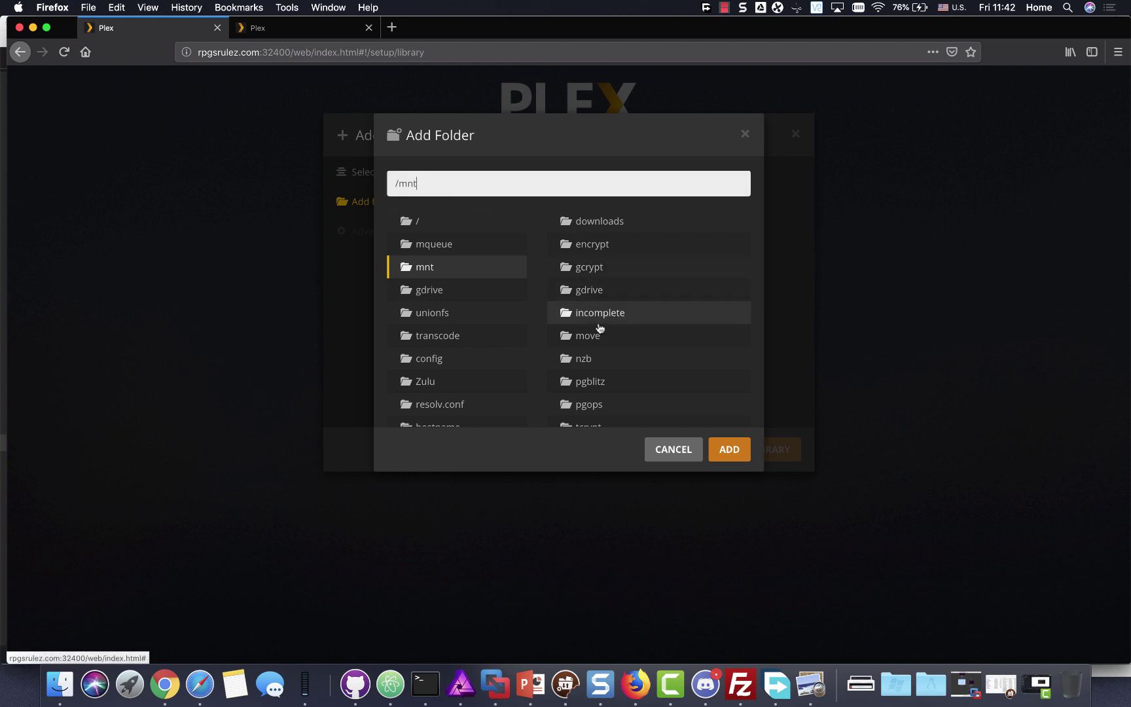
type("/")
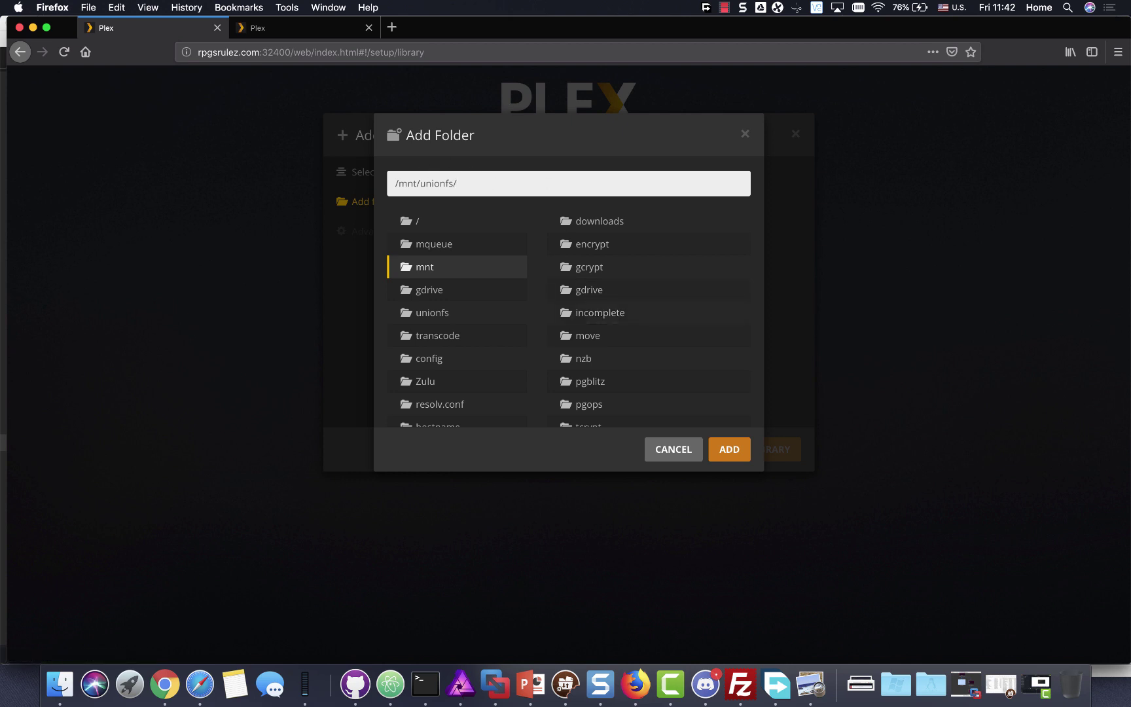
left_click(728, 449)
Review the TV Shows library's type, name, and /mnt/unionfs/tv folder.
left_click(387, 174)
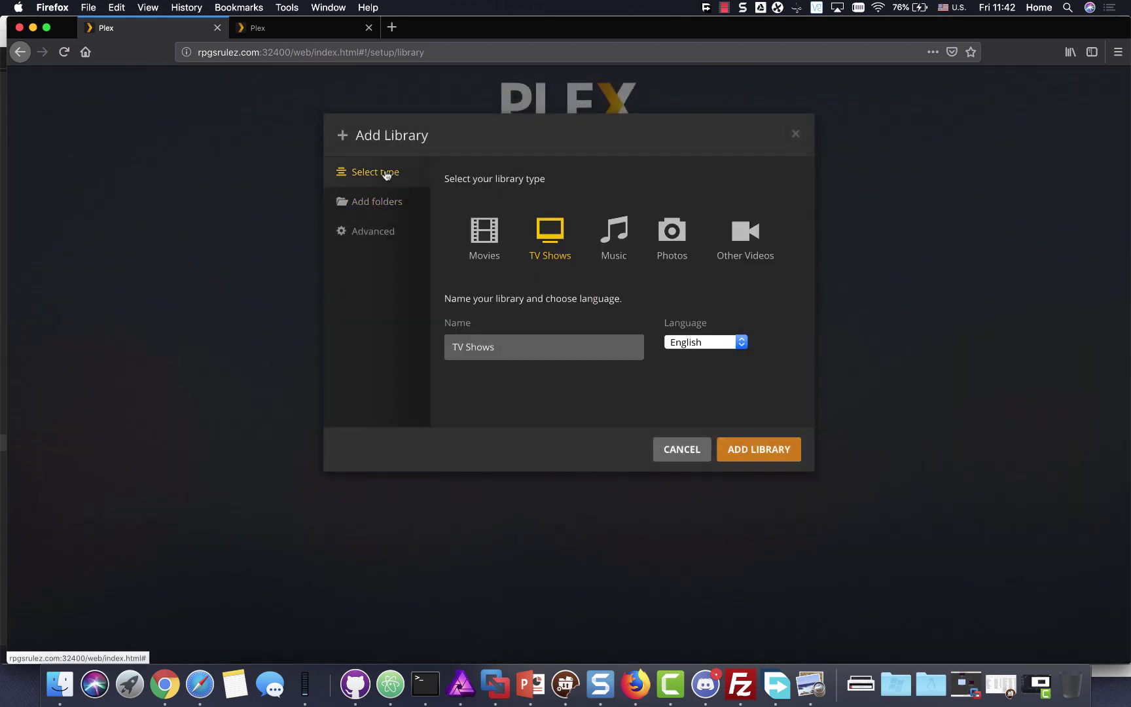
left_click(402, 238)
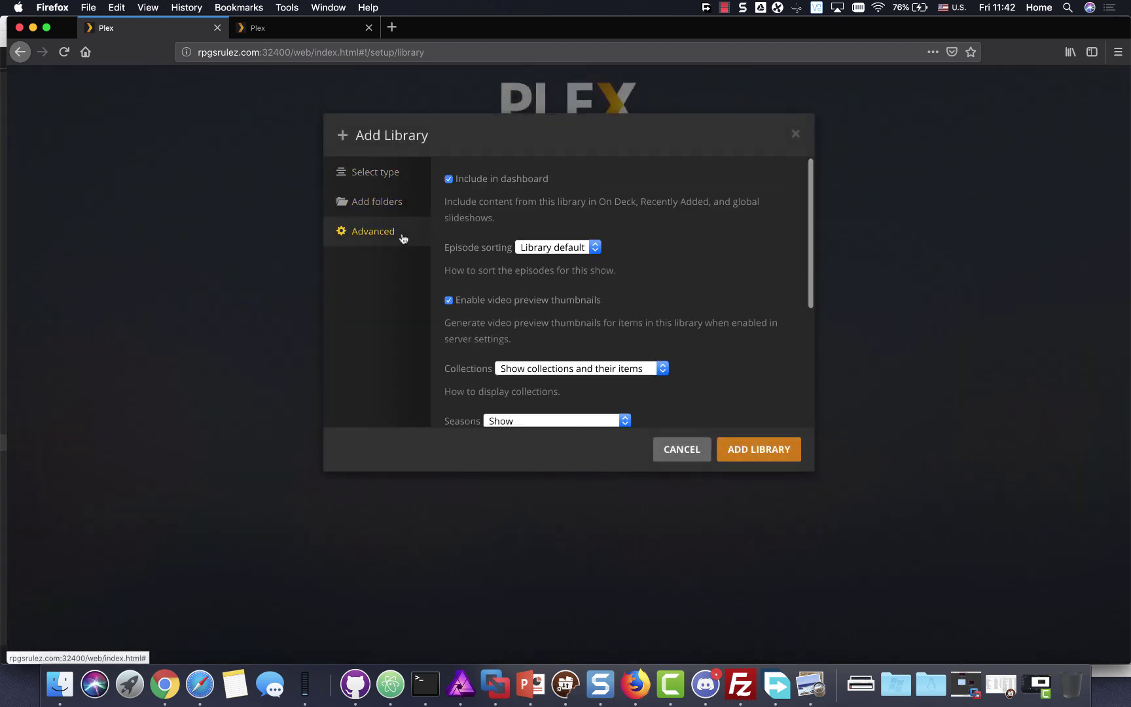
left_click(391, 213)
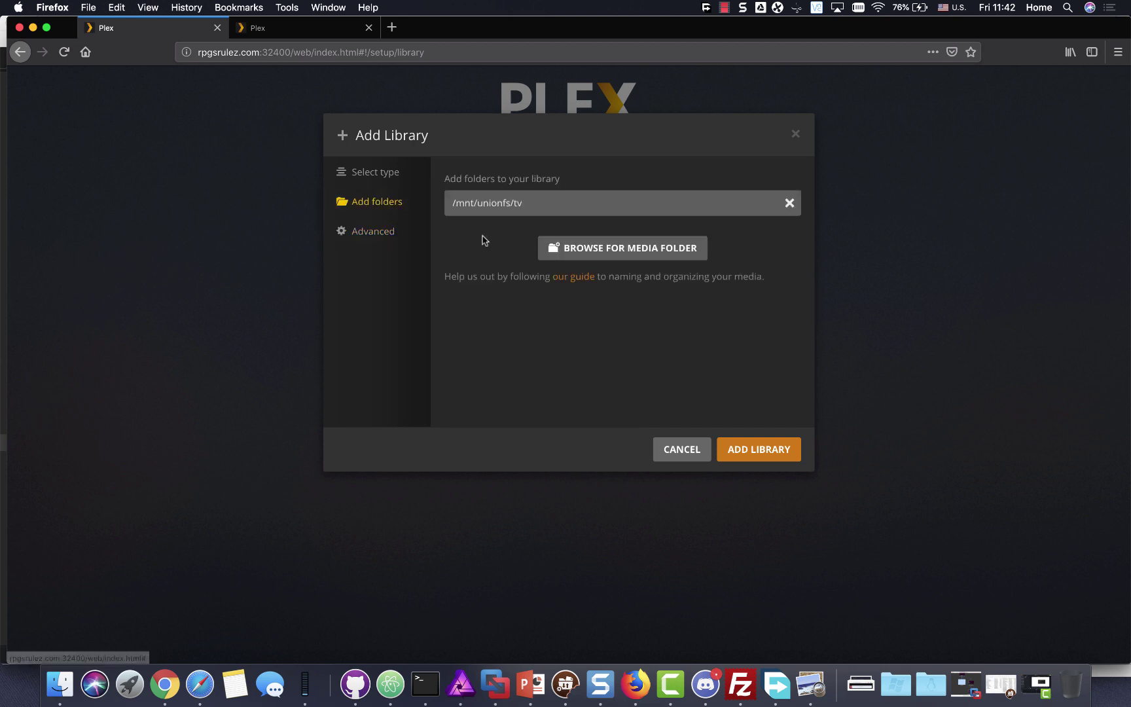
left_click(484, 204)
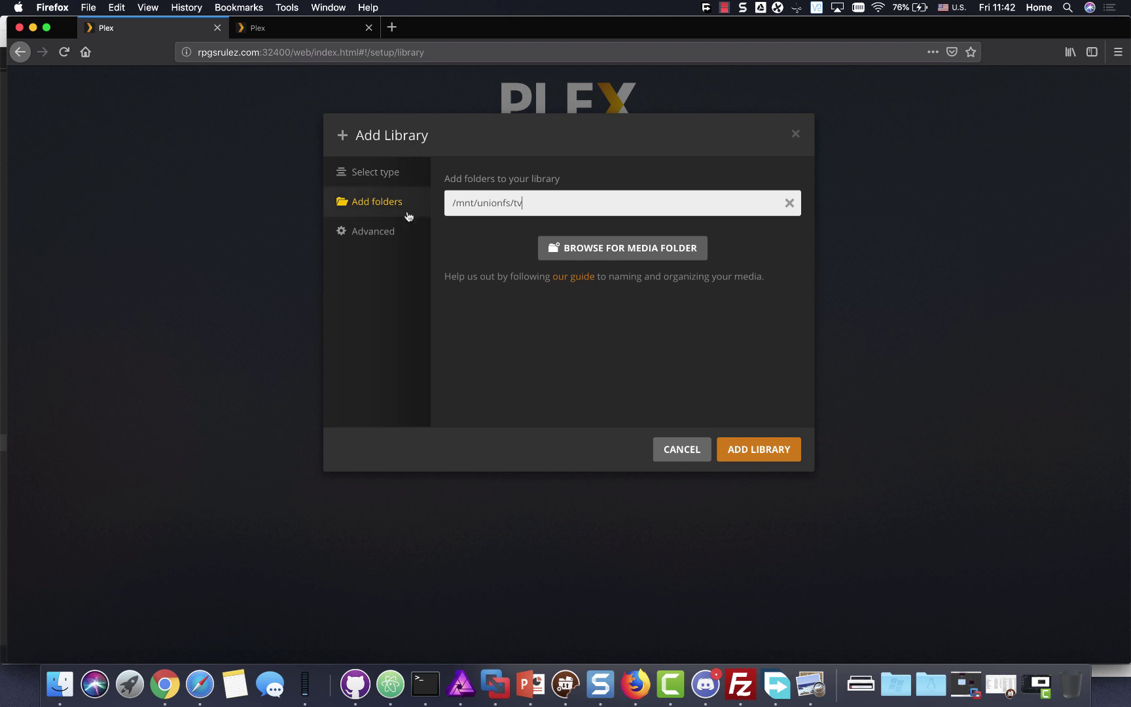
Disable video preview thumbnails, keep default episode sorting, and create the TV Shows library.
left_click(396, 231)
scroll(537, 286, "down", 3)
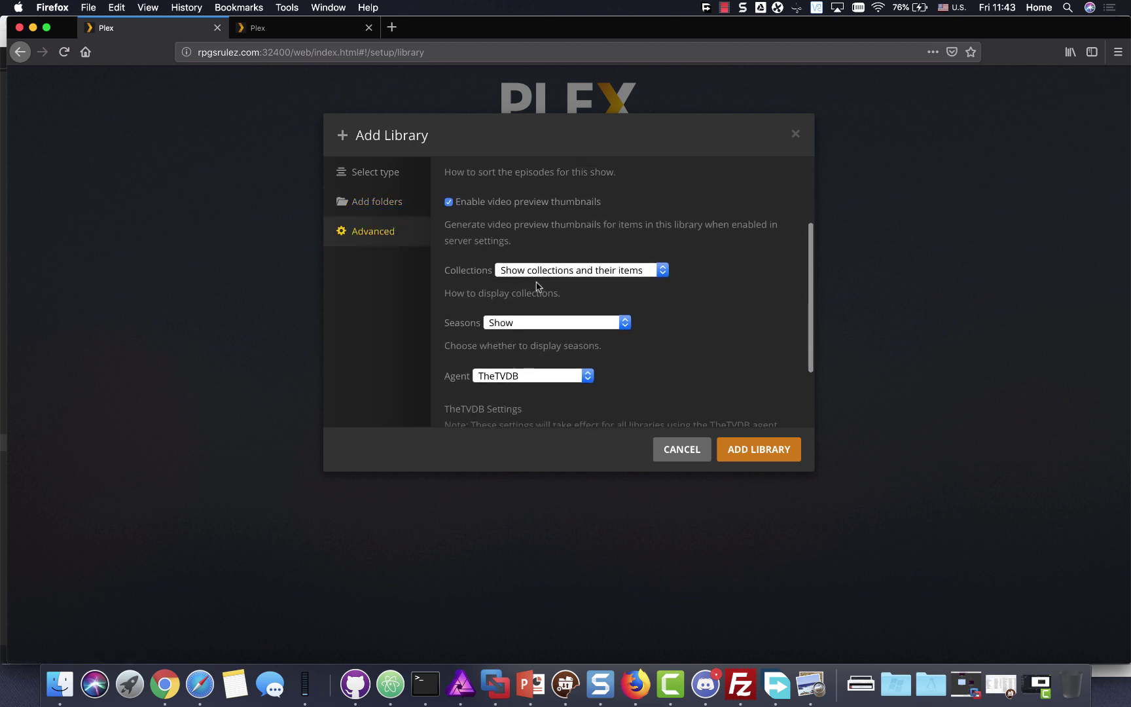
scroll(536, 285, "down", 2)
scroll(499, 400, "up", 5)
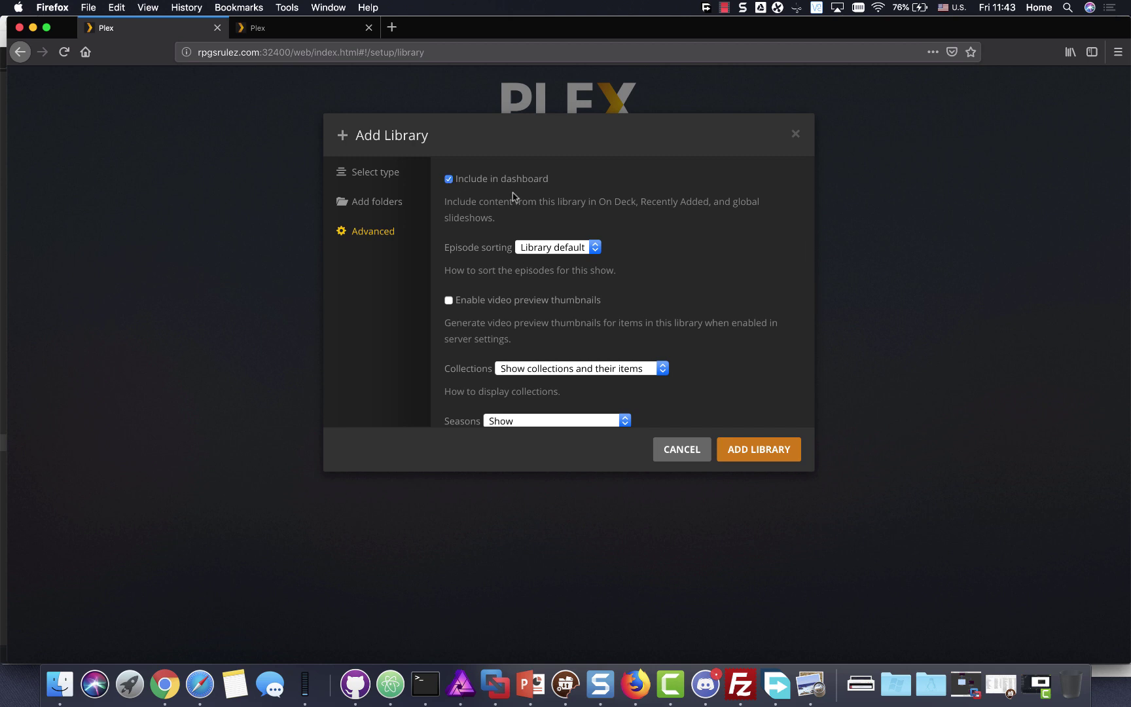
left_click(545, 247)
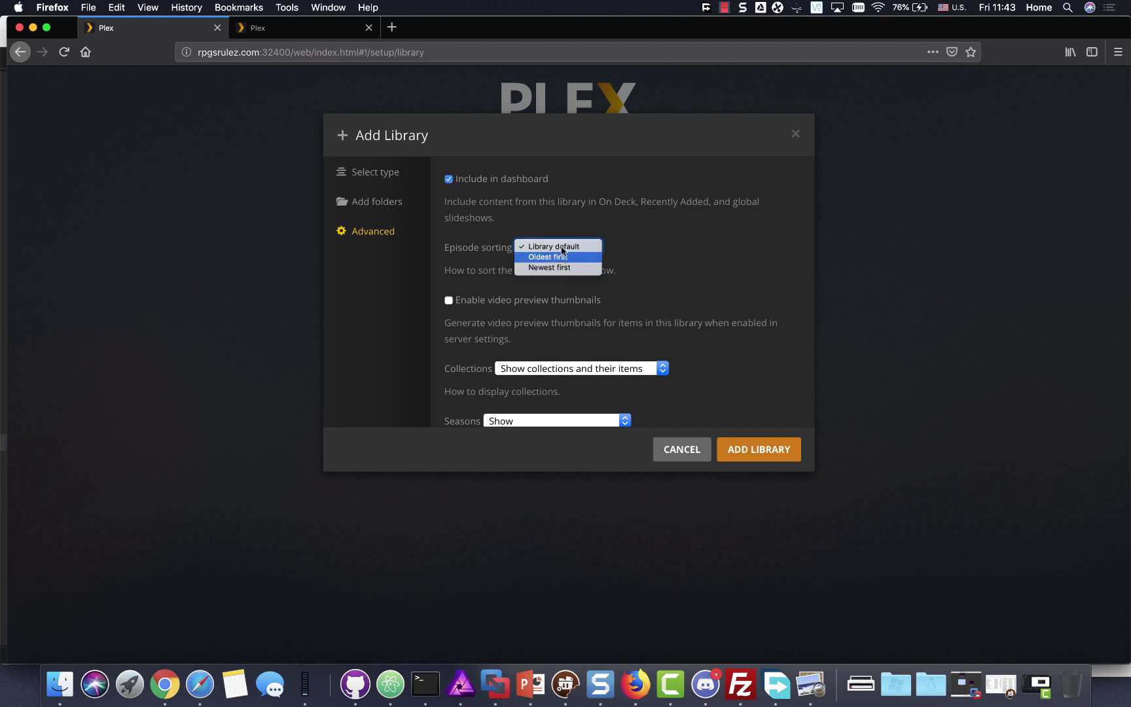
left_click(621, 223)
left_click(733, 451)
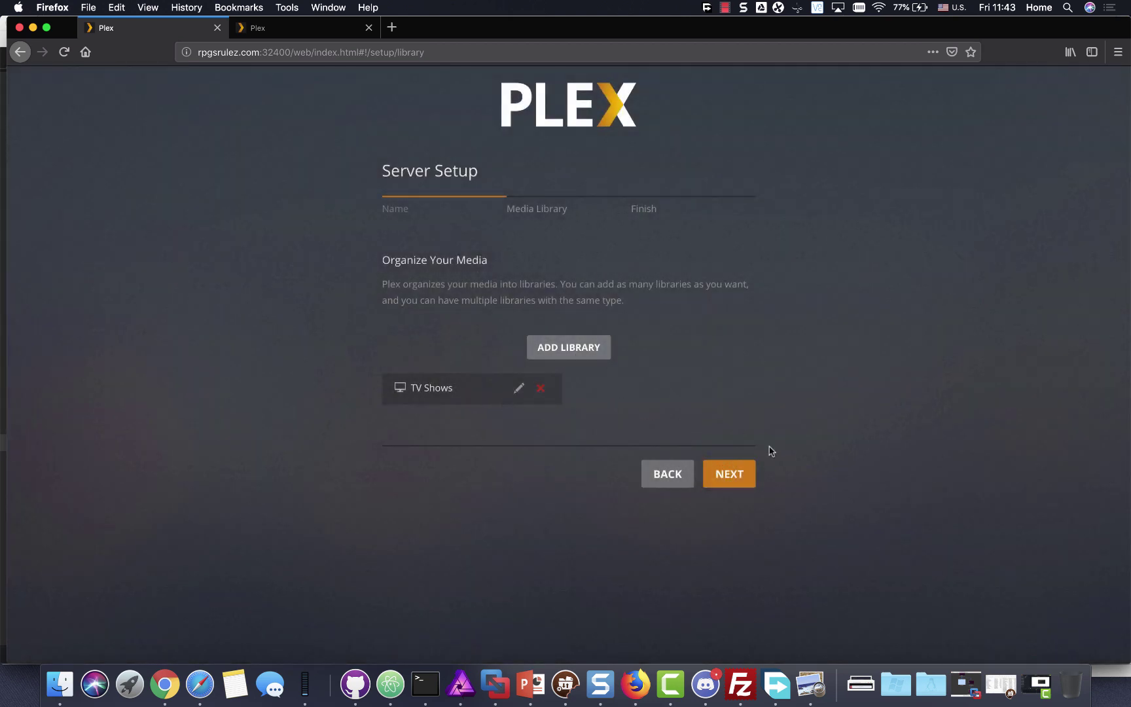
Finish the Plex setup wizard, then cancel the running TV Shows scan from the BETA FISH dashboard.
left_click(720, 485)
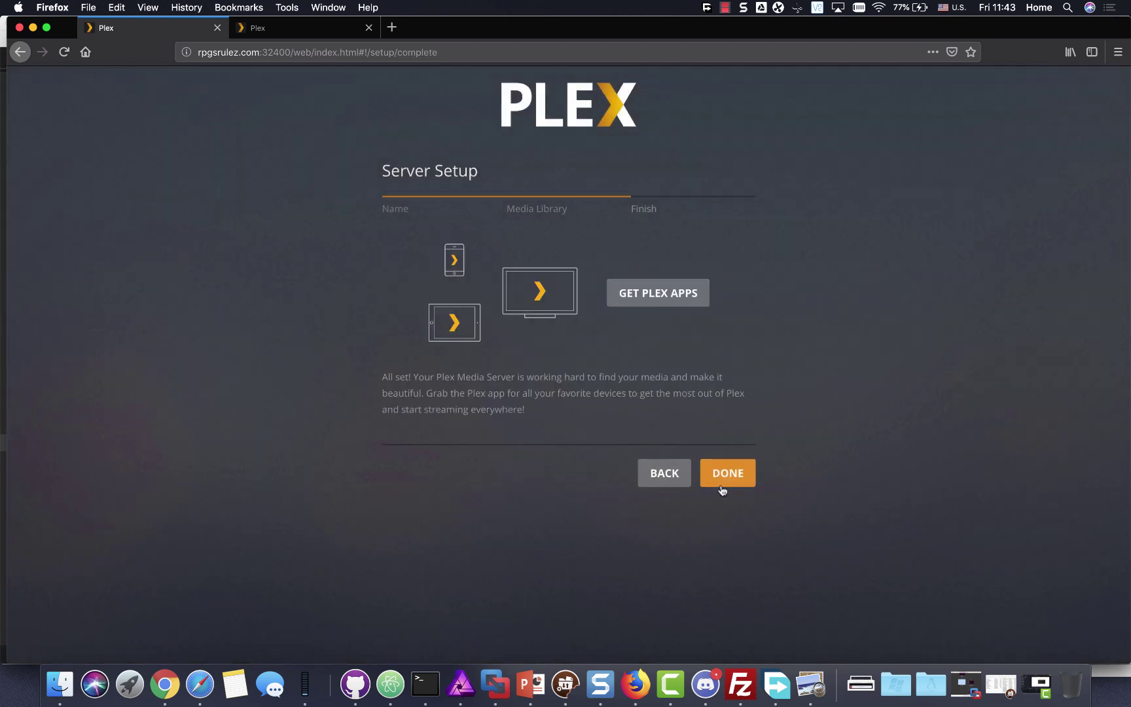
left_click(723, 488)
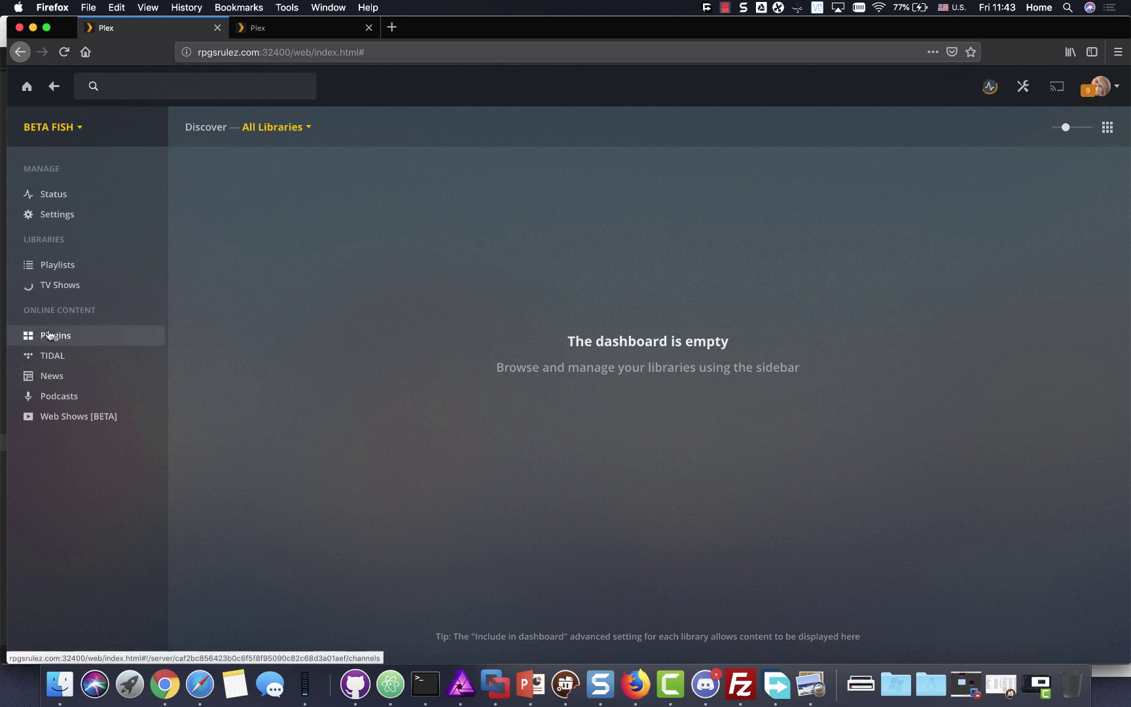
mouse_move(71, 285)
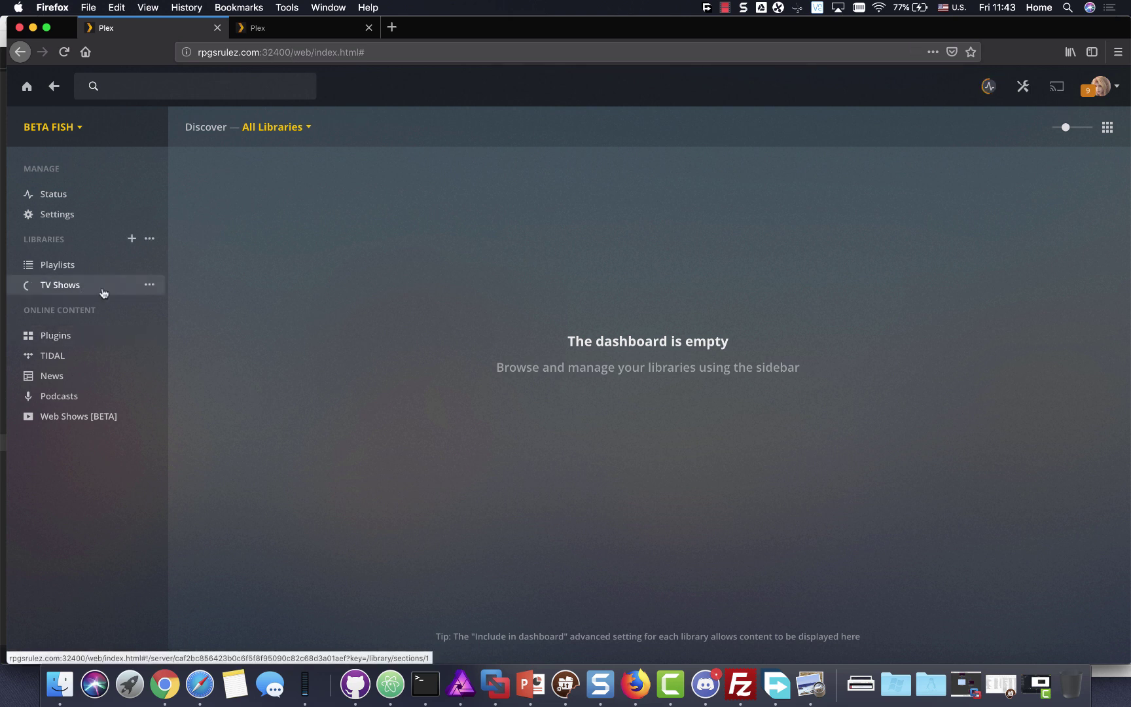
left_click(153, 282)
left_click(177, 330)
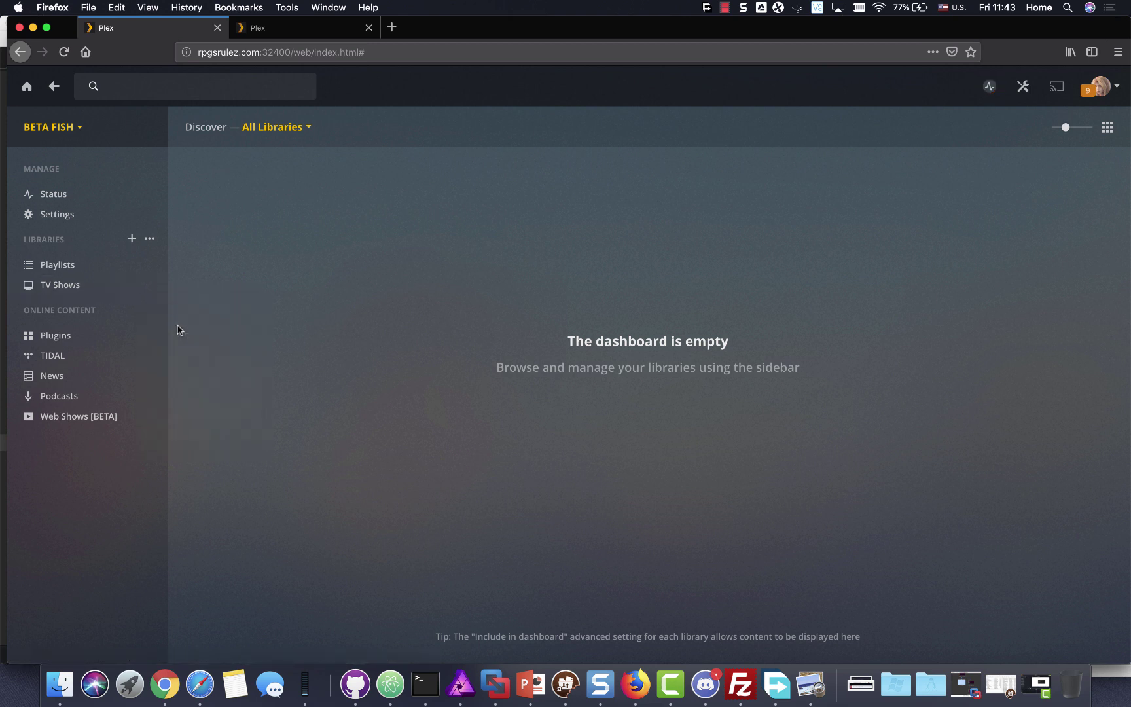